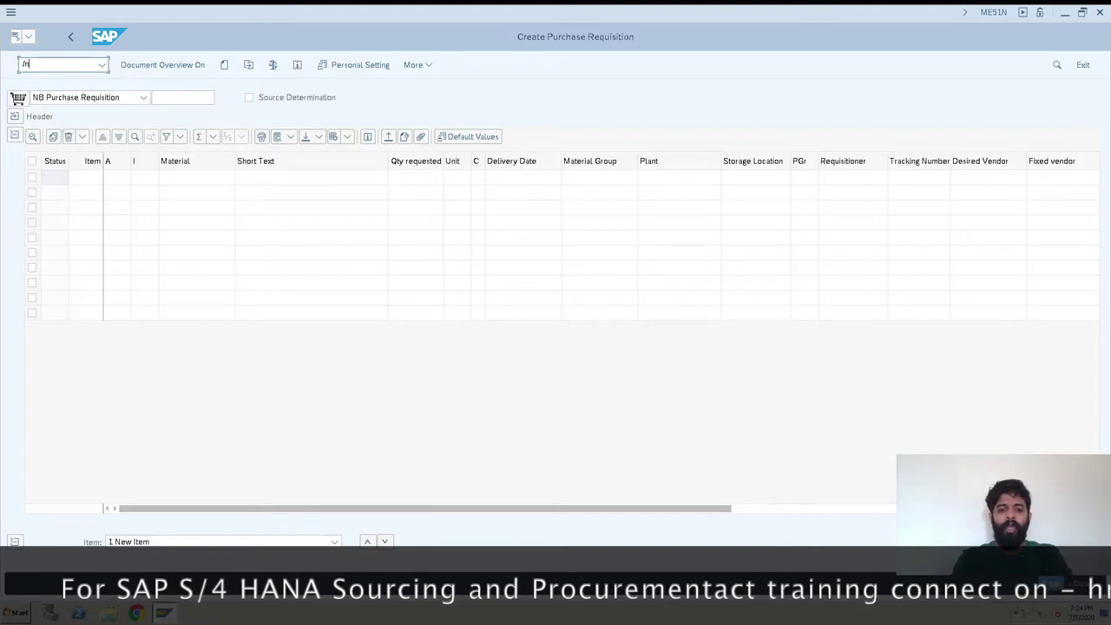
Open the change purchase requisition transaction ME52N and view its selection of another document, leaving the document unchanged
type("me52n")
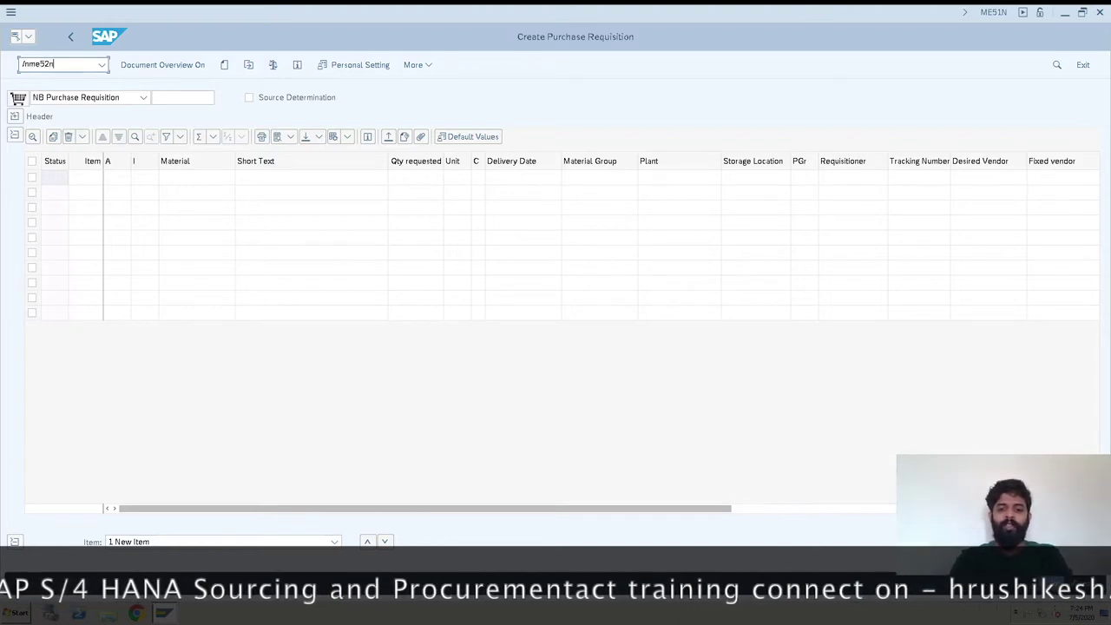
key("Return")
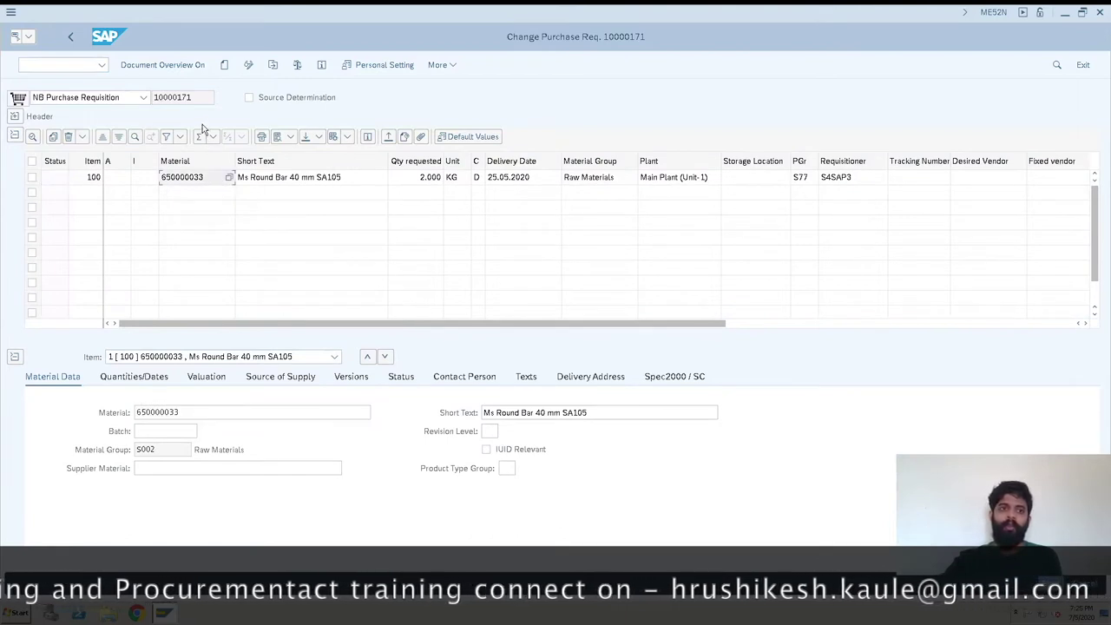
left_click(272, 65)
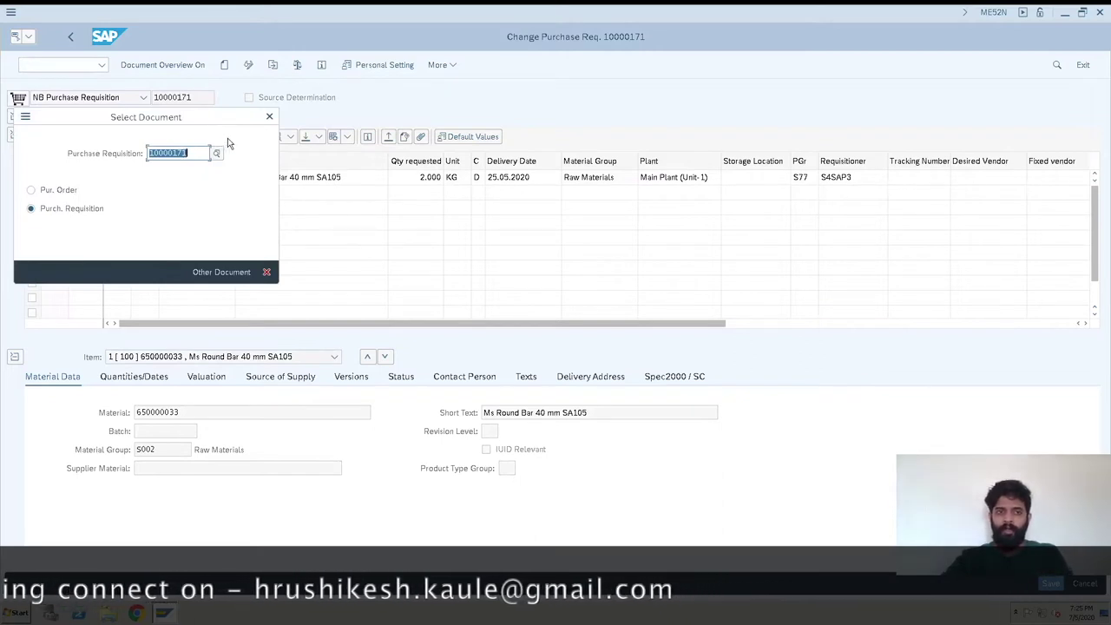
left_click(50, 79)
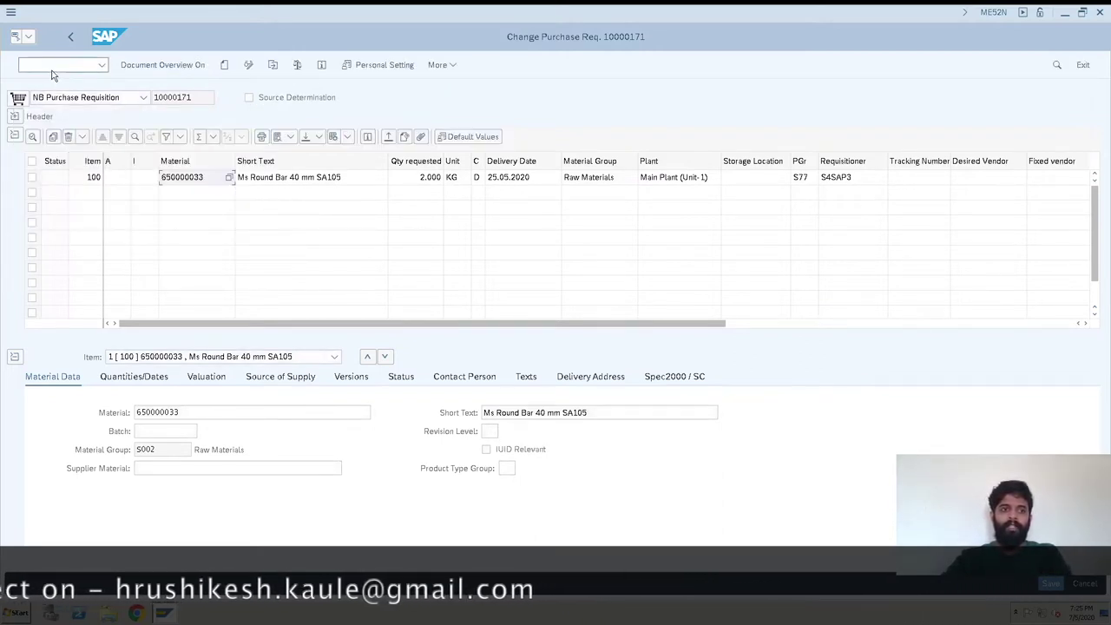
Open transaction ME53N to view the purchase requisition in display mode, including its item's material data
type("/nme")
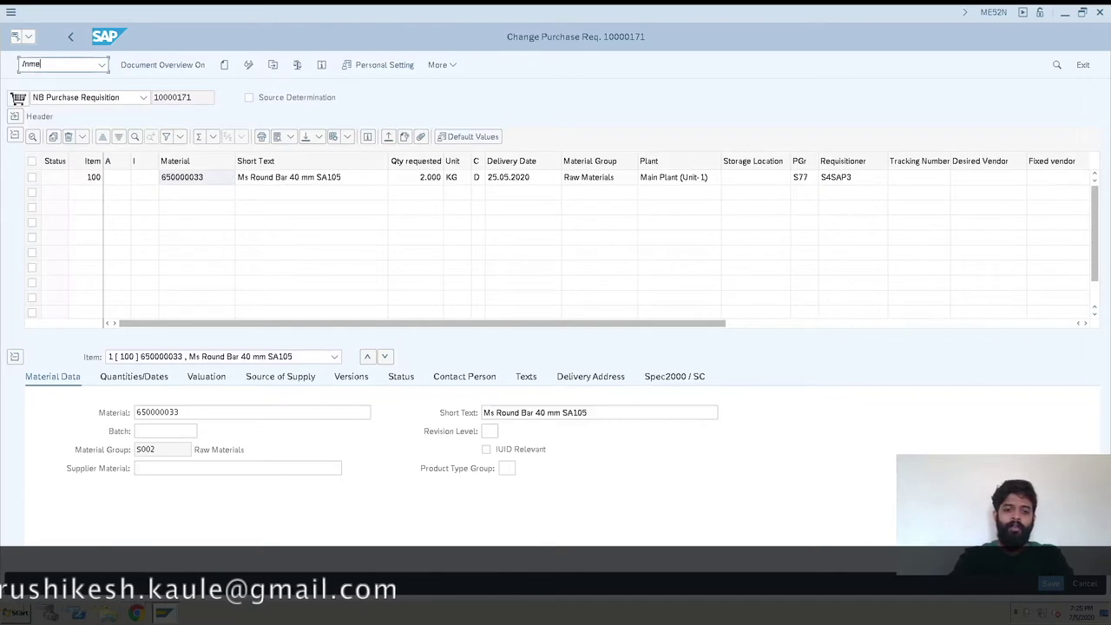
type("53n")
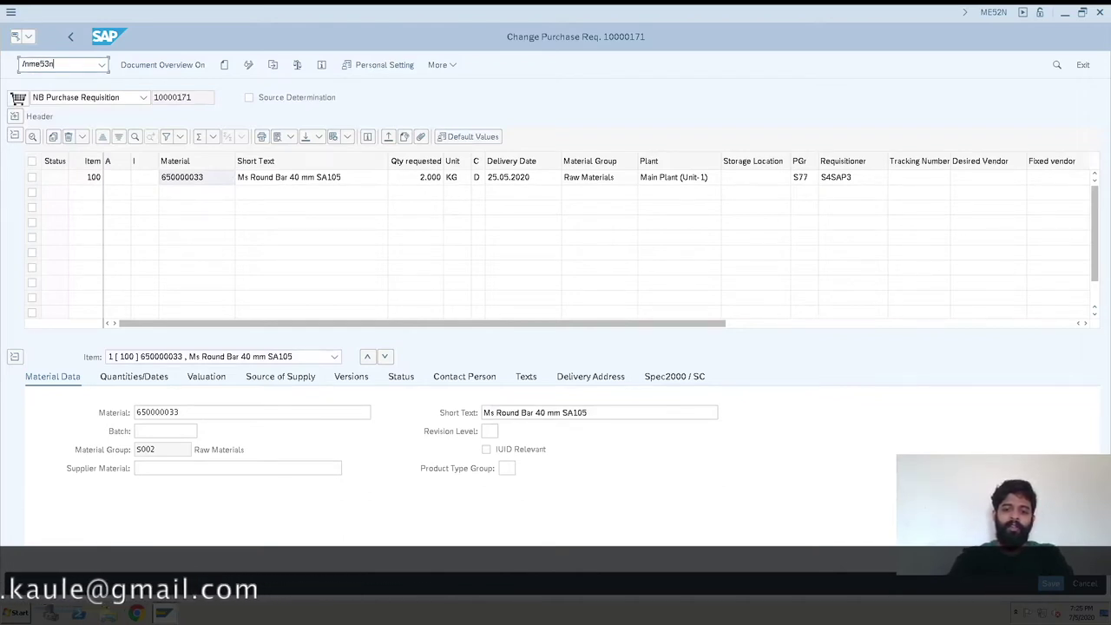
key("Return")
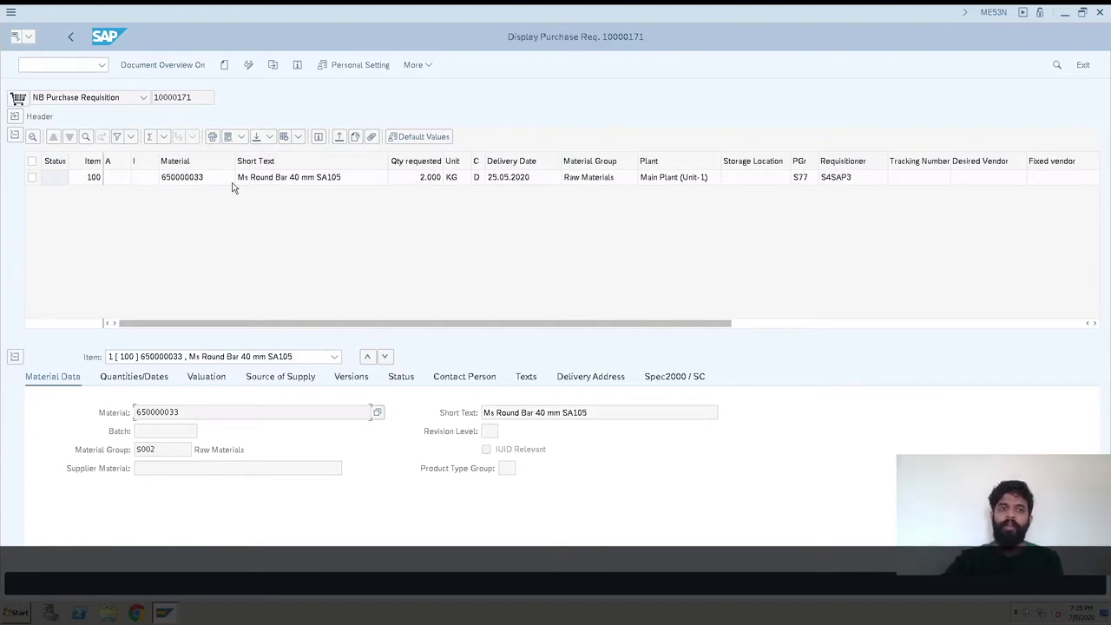
left_click(198, 411)
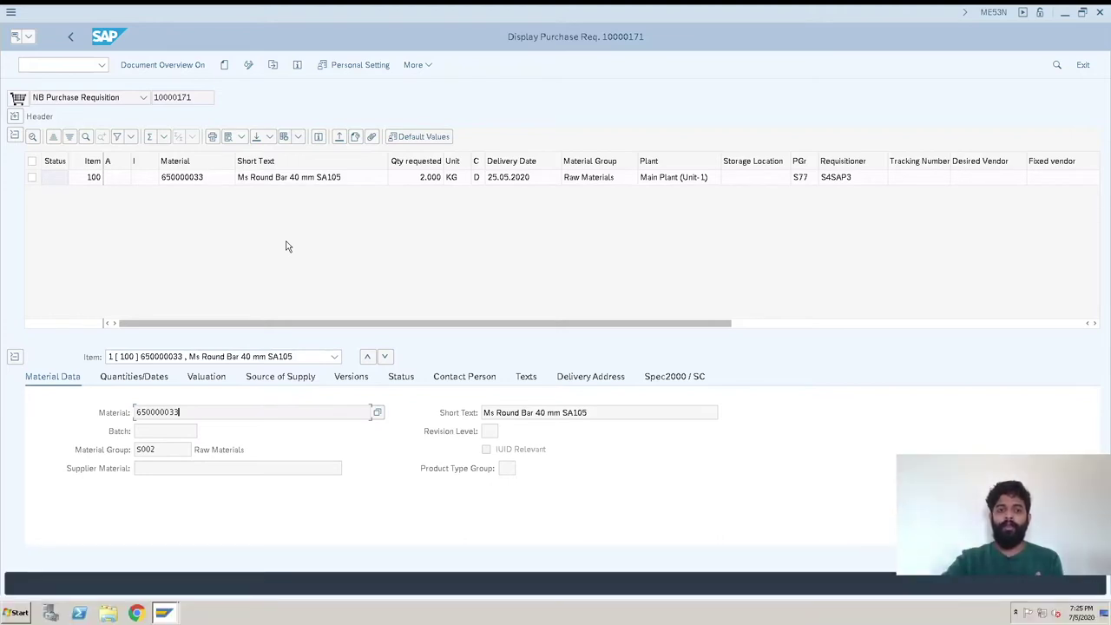
Go to transaction ME51N for a new purchase requisition and collapse the item overview section
left_click(68, 64)
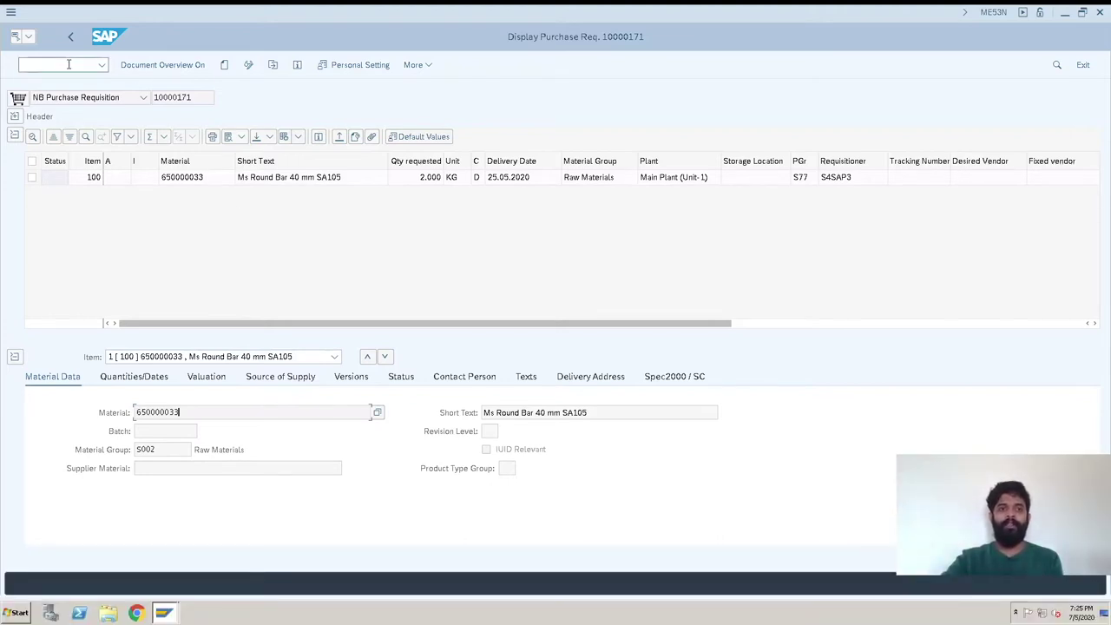
type("/n")
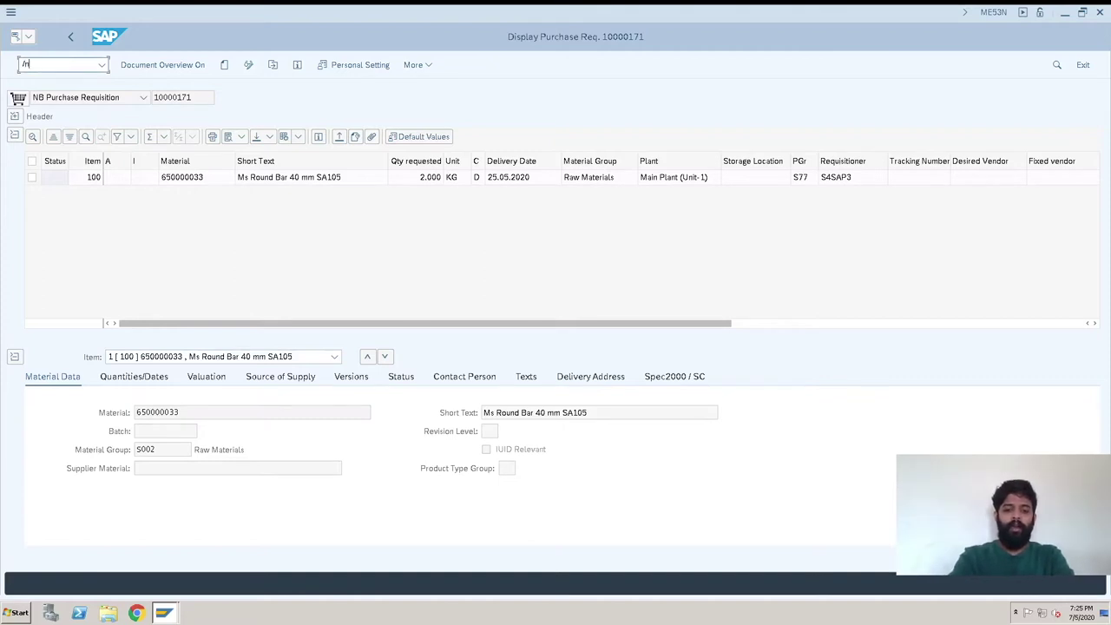
type("me53n")
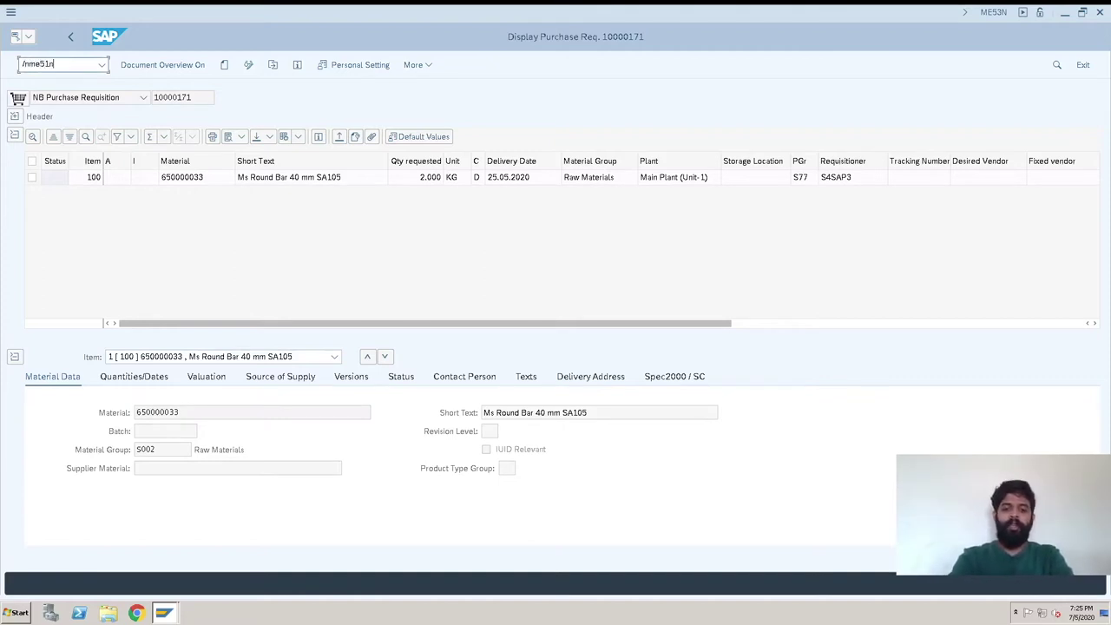
key("Return")
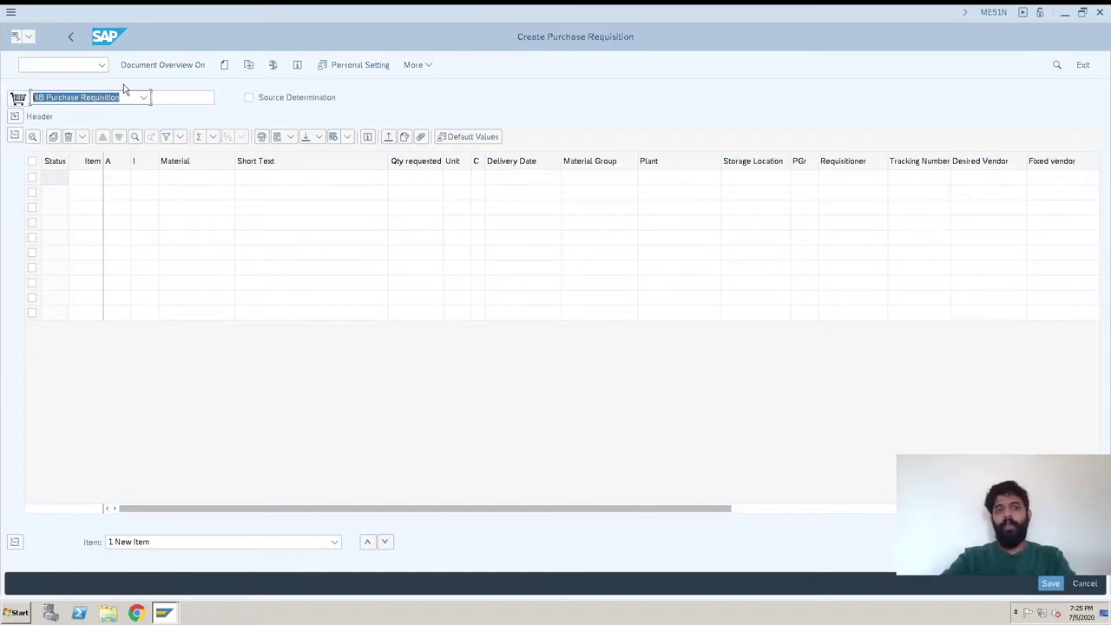
left_click(19, 143)
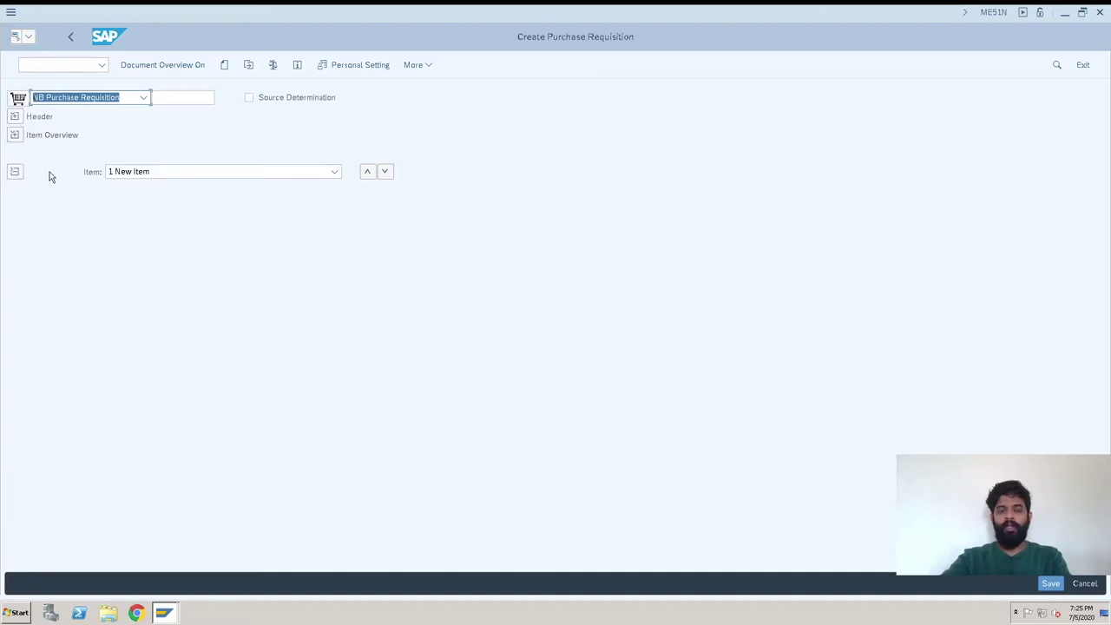
left_click(129, 119)
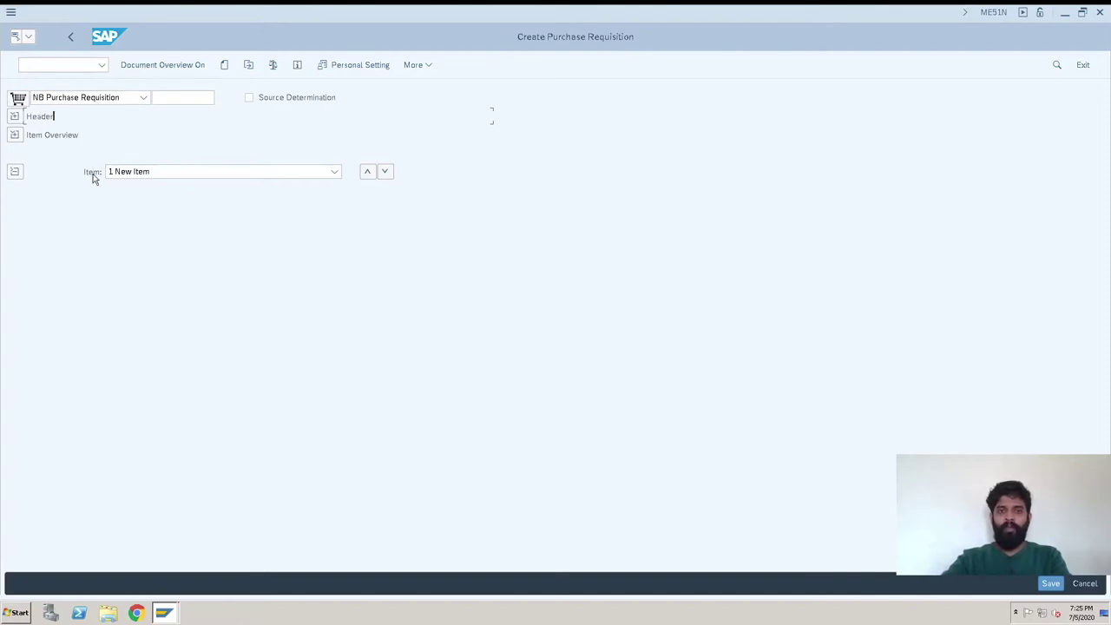
Set the document type of the new purchase requisition to KBDR Demostic PR KB
left_click(61, 101)
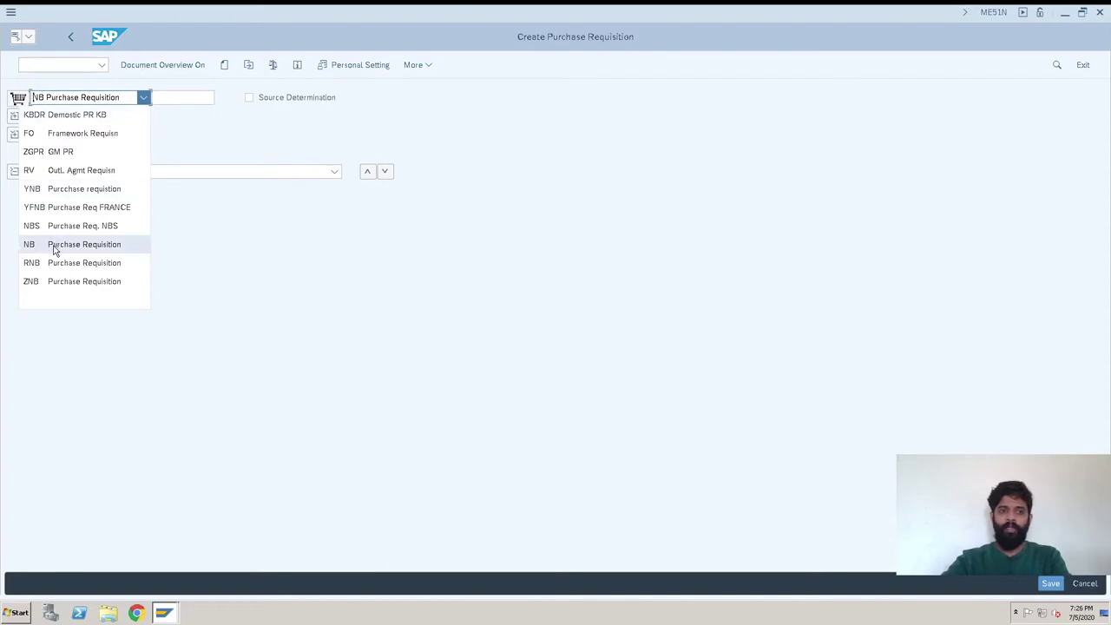
left_click(46, 119)
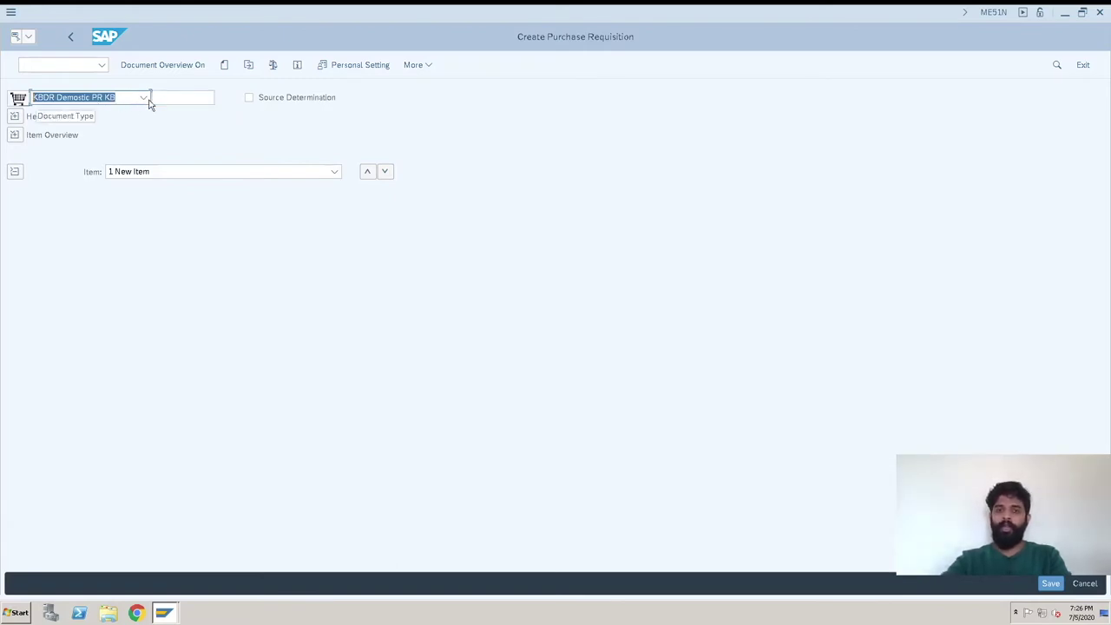
left_click(174, 98)
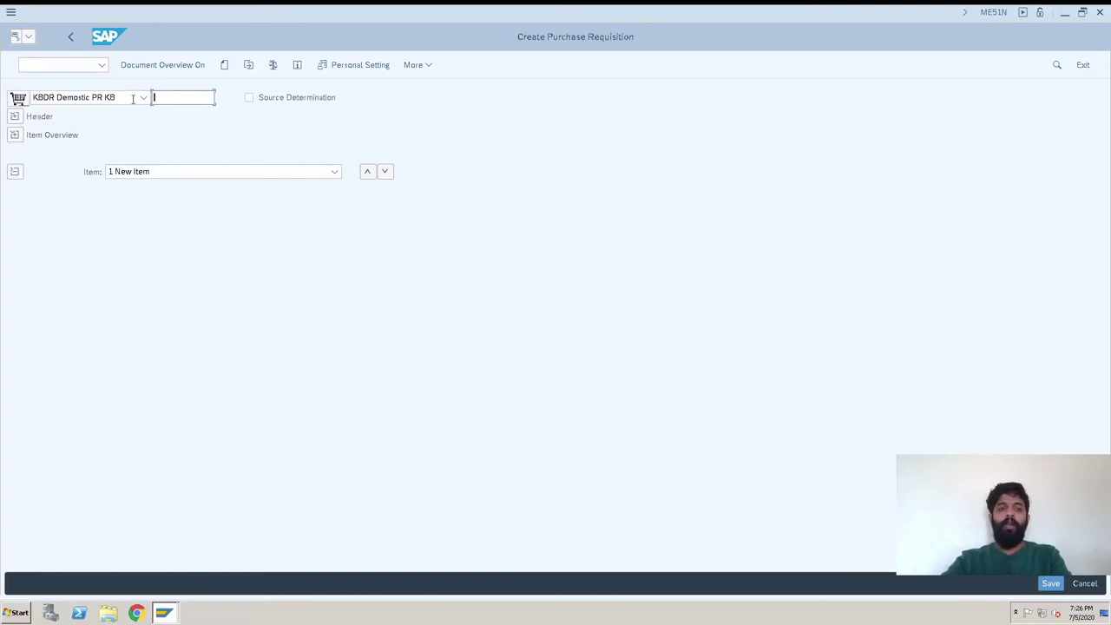
Enter "LG laptop" as the header note of the purchase requisition and collapse the header
left_click(16, 120)
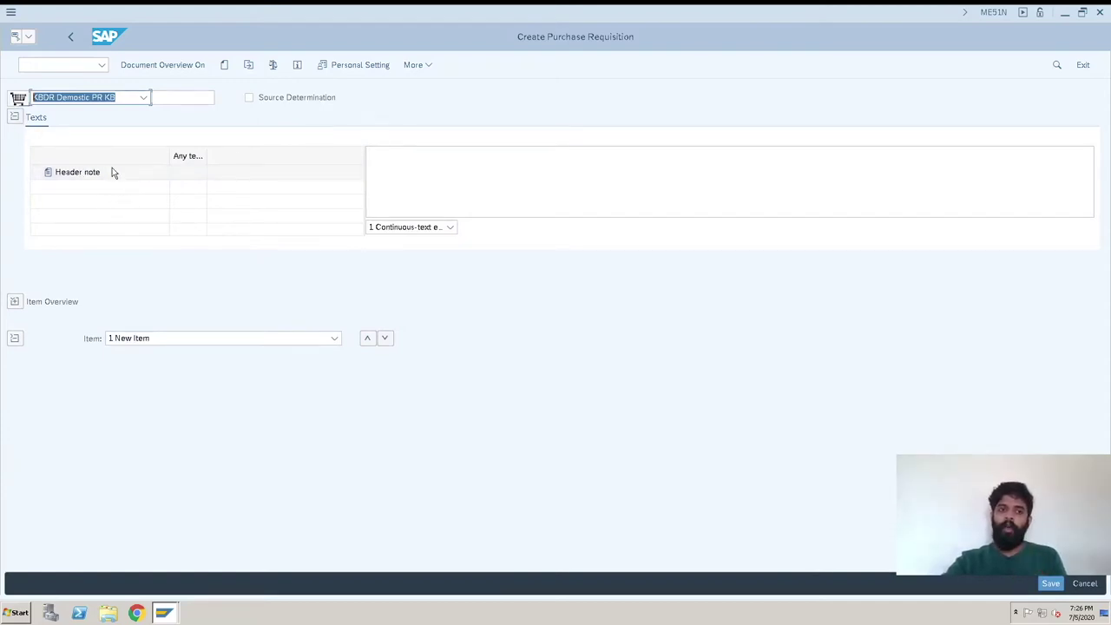
left_click(399, 163)
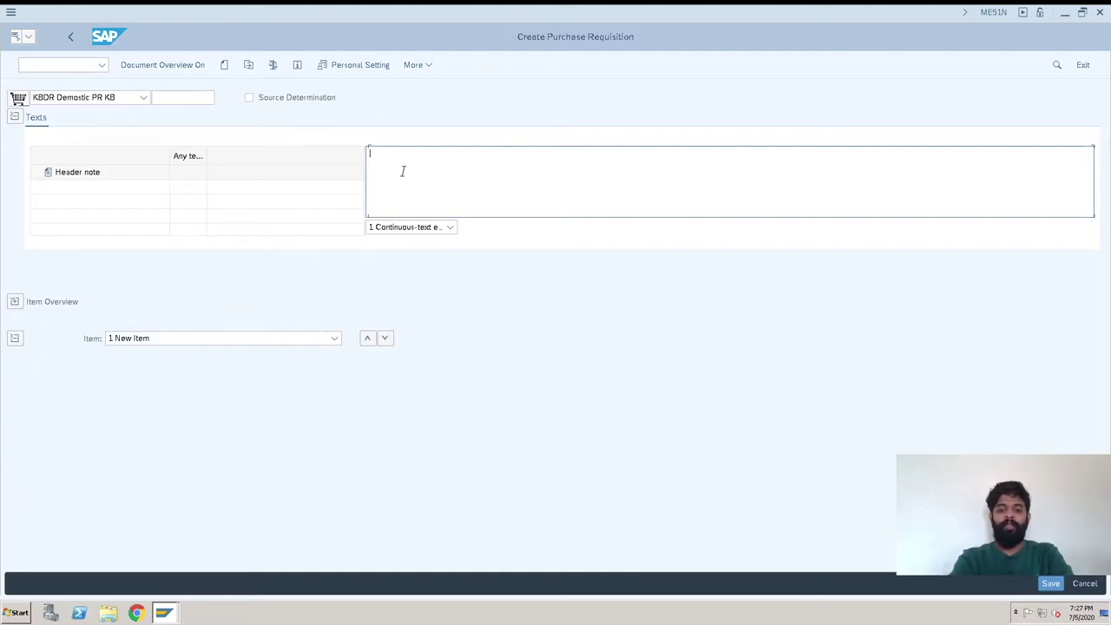
type("GV ")
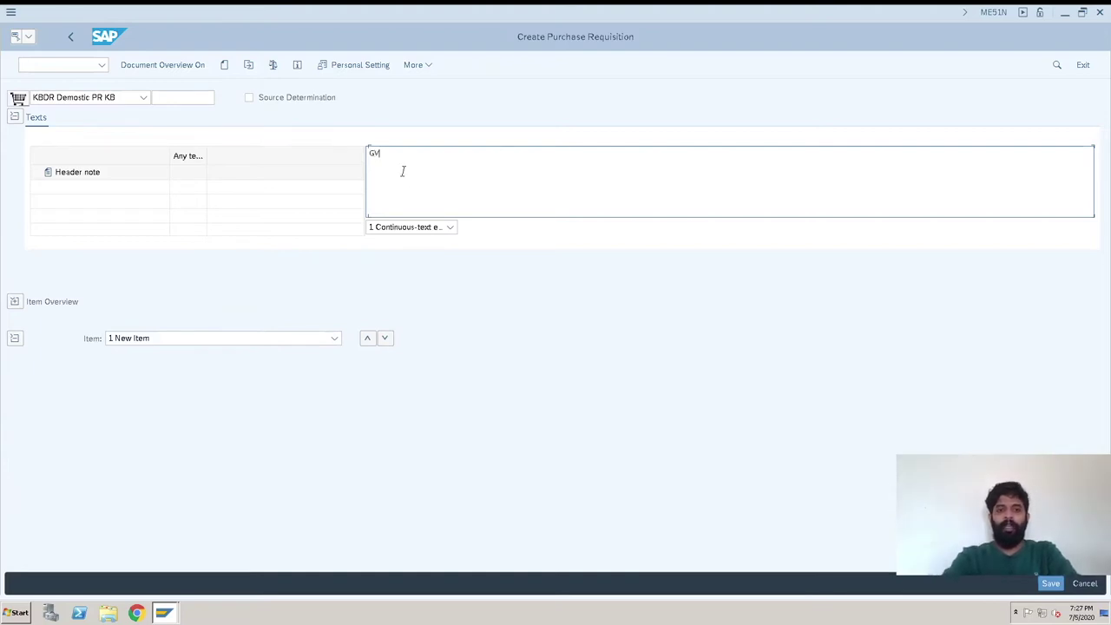
type("laptop")
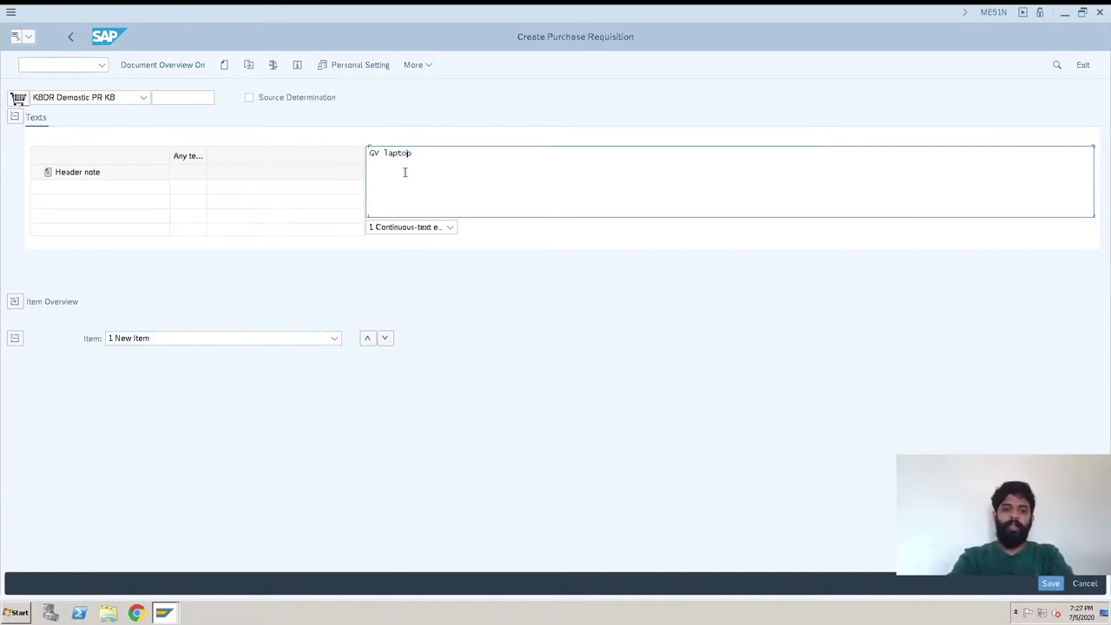
key("BackSpace")
key("BackSpace")
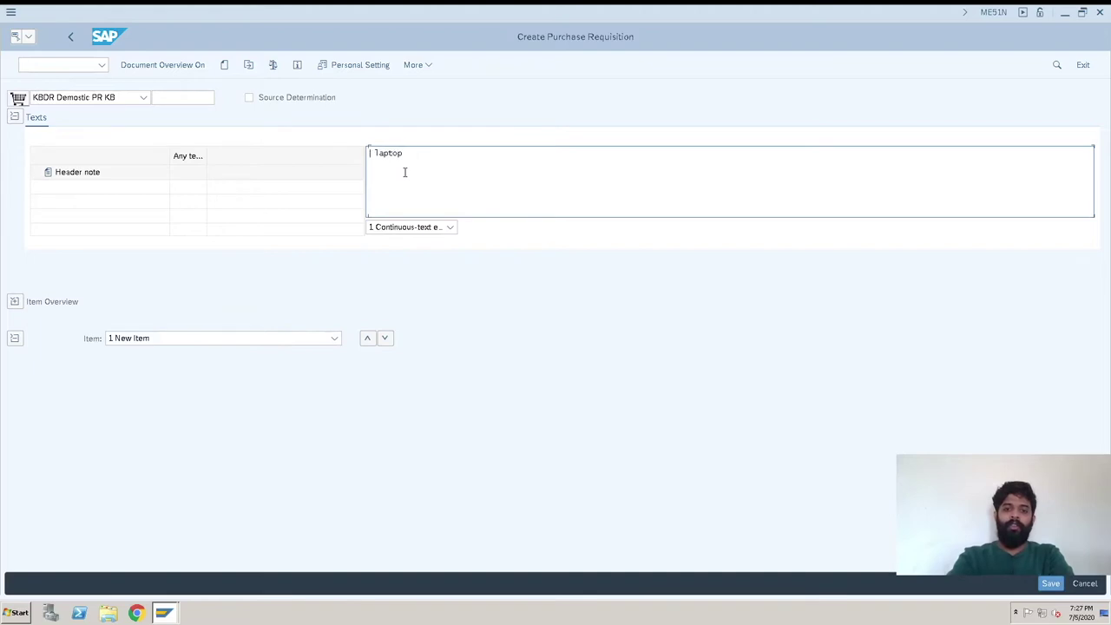
type("LG")
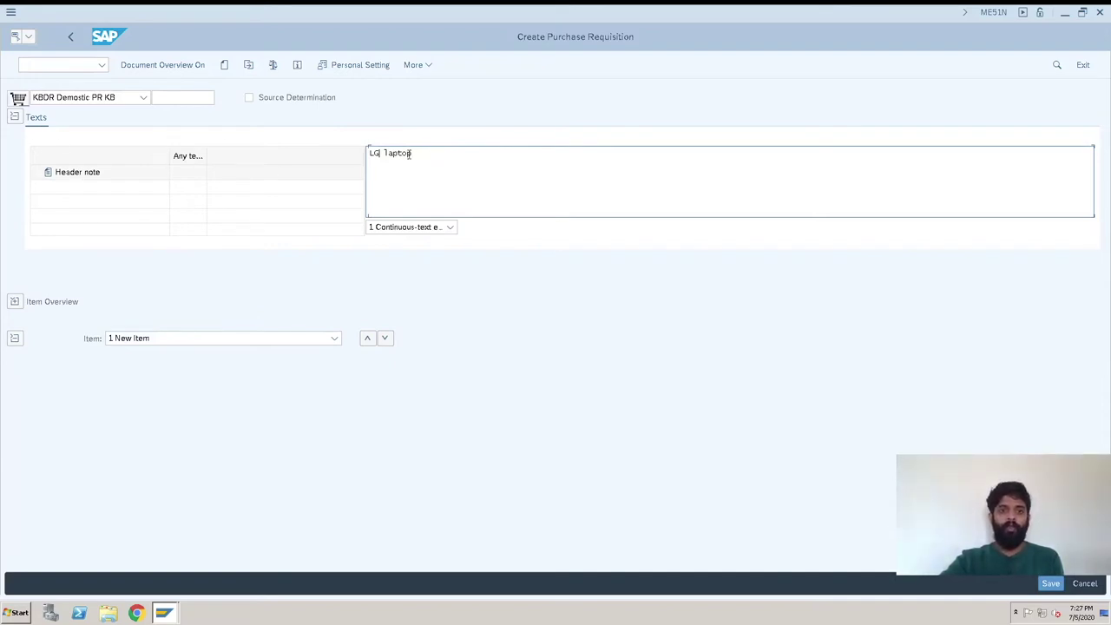
left_click(14, 117)
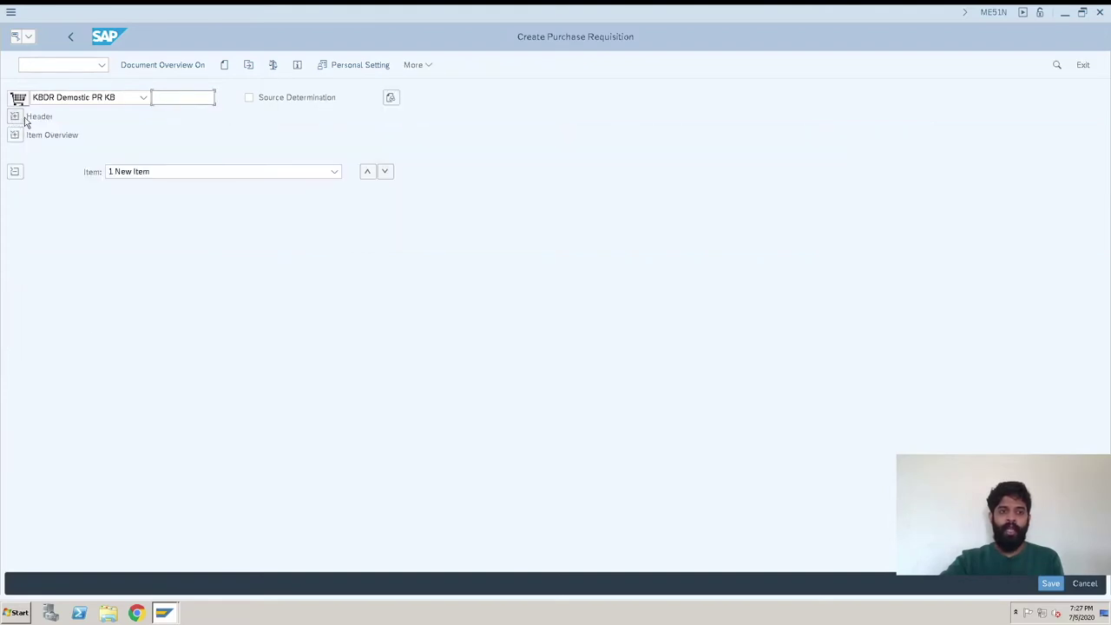
Expand the item overview and open the material number search for the first item line
left_click(15, 135)
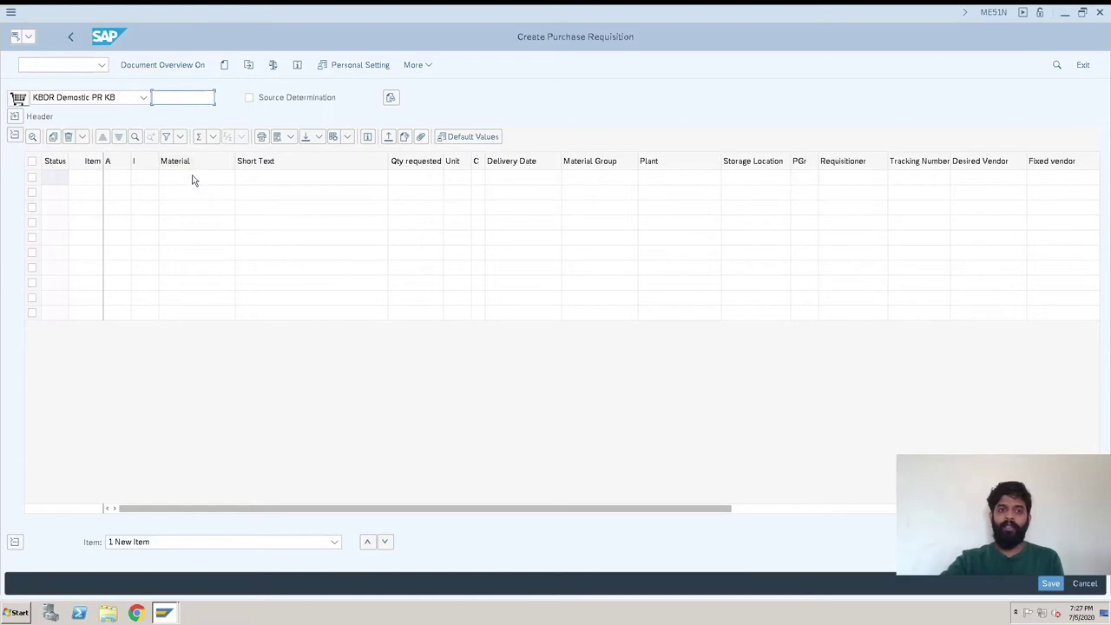
left_click(14, 137)
left_click(14, 136)
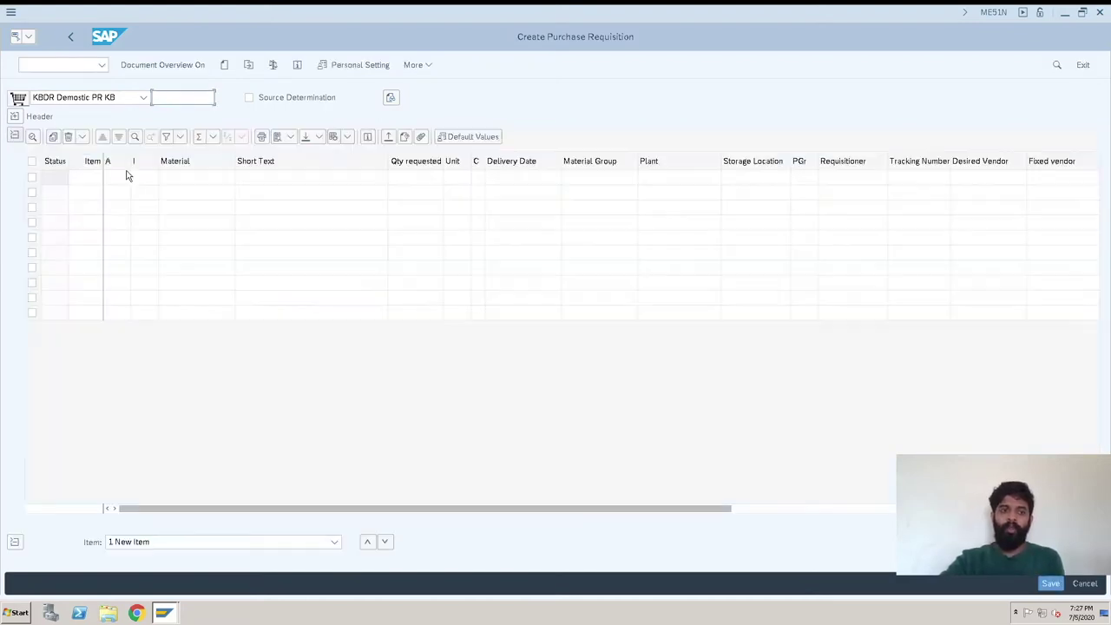
left_click(188, 181)
left_click(188, 180)
left_click(217, 180)
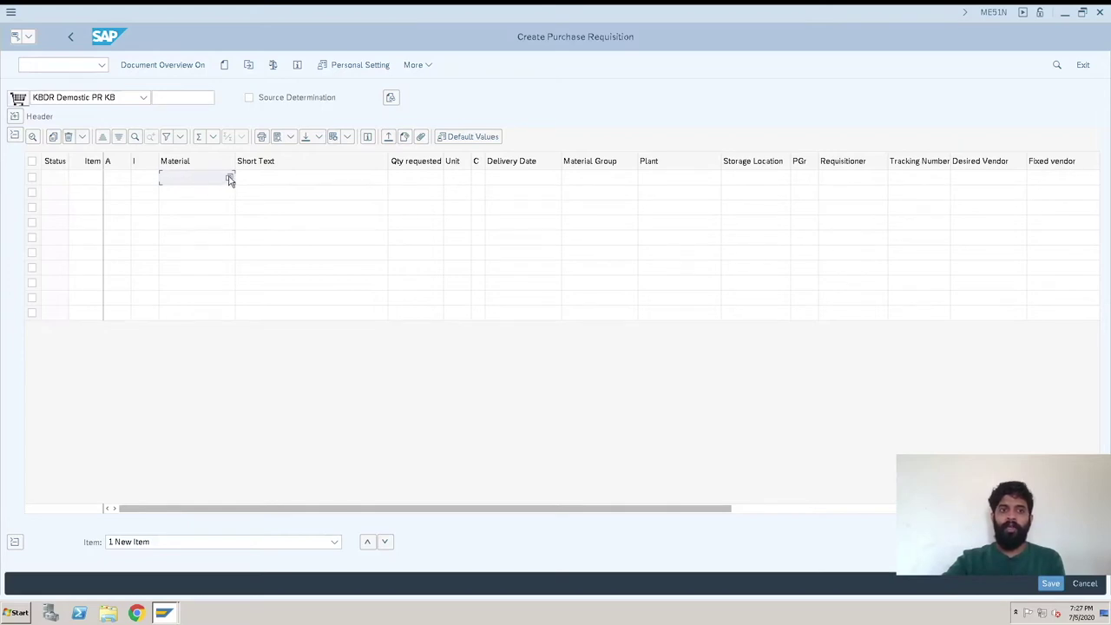
left_click(230, 180)
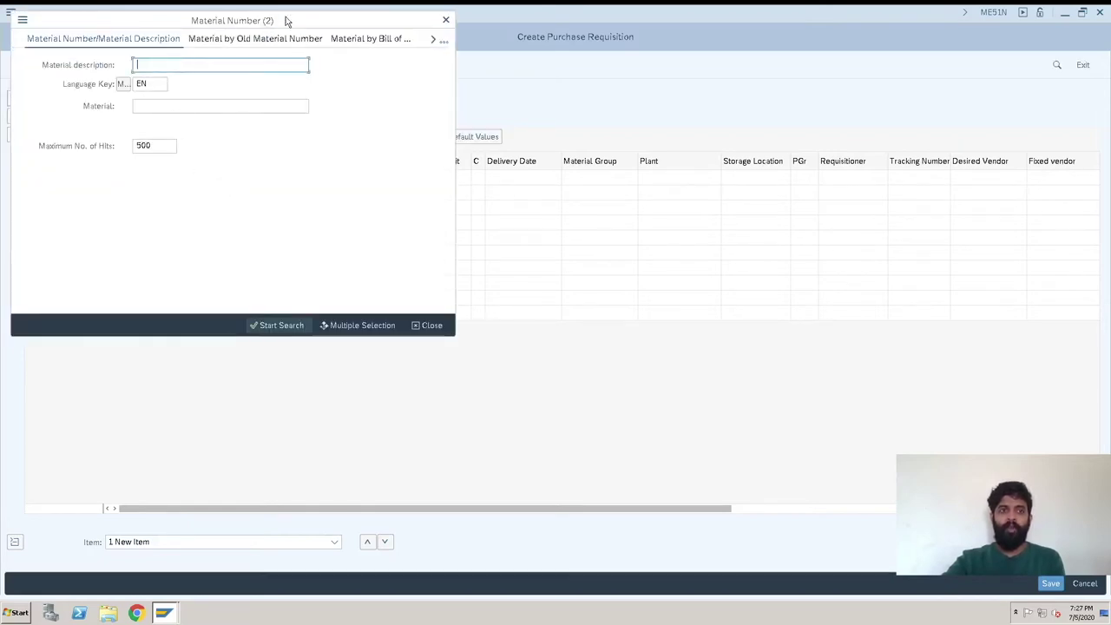
Examine the available material search methods, including search by old material number, and return to Material Number/Material Description
left_click(445, 41)
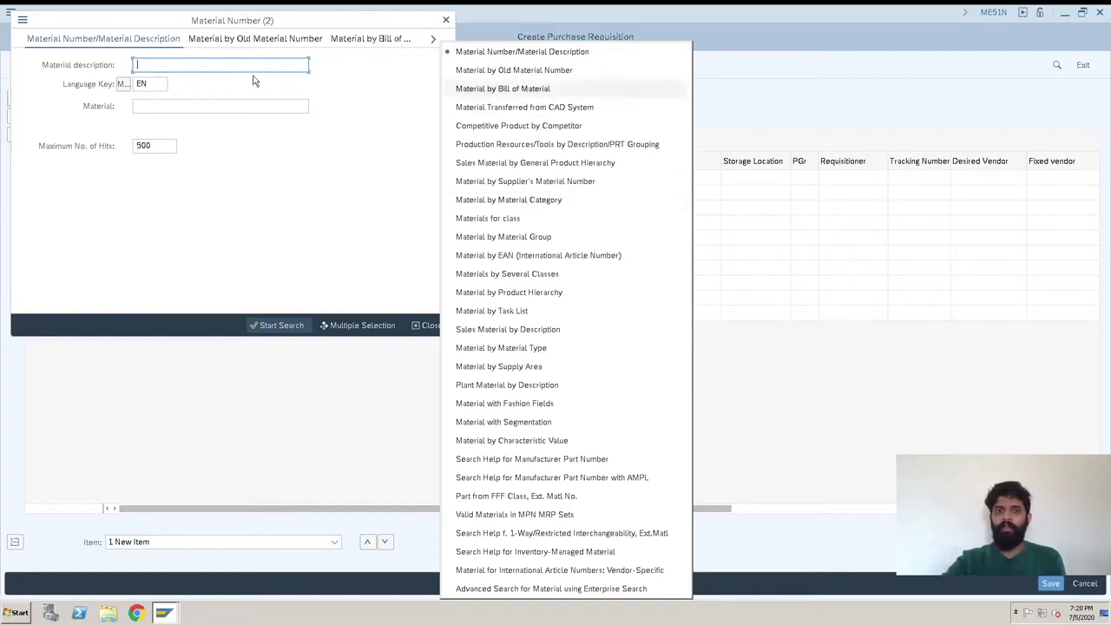
left_click(344, 63)
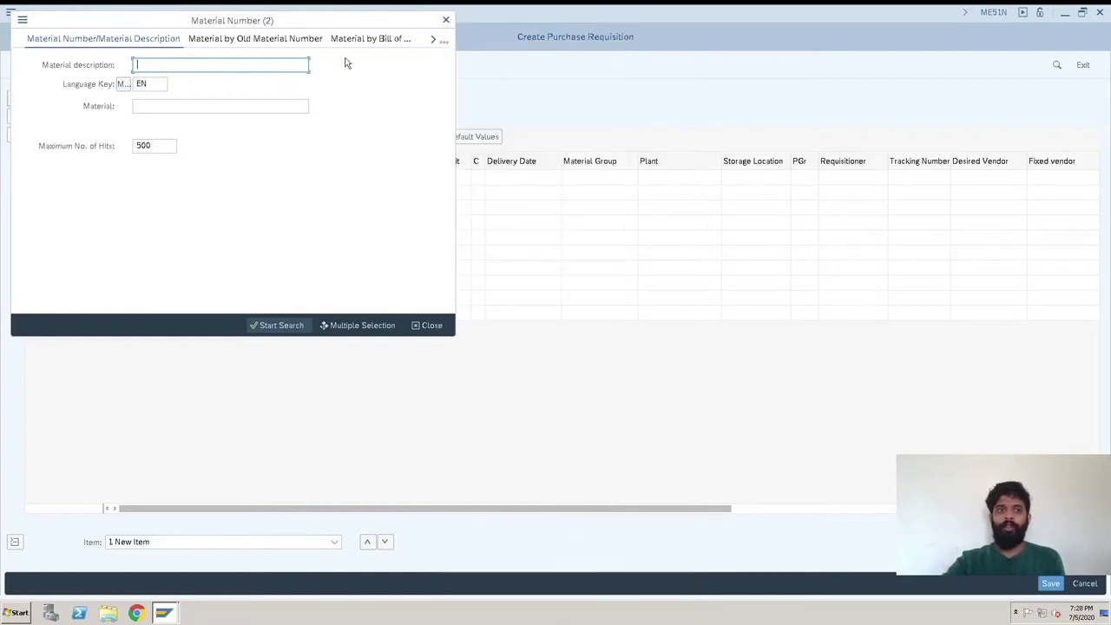
left_click(182, 105)
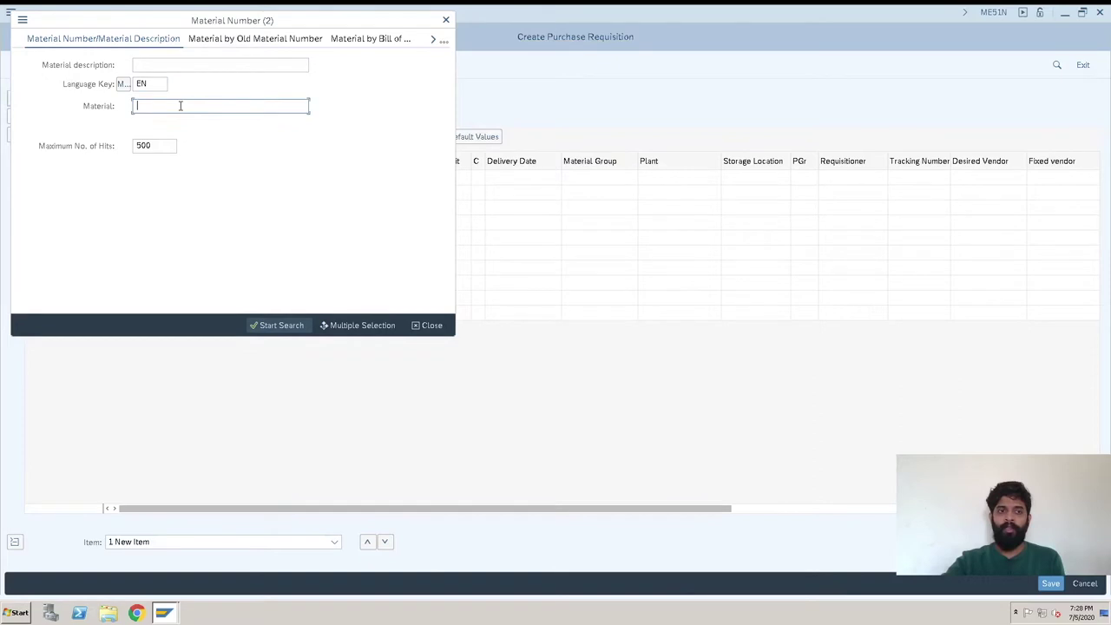
left_click(185, 64)
left_click(444, 45)
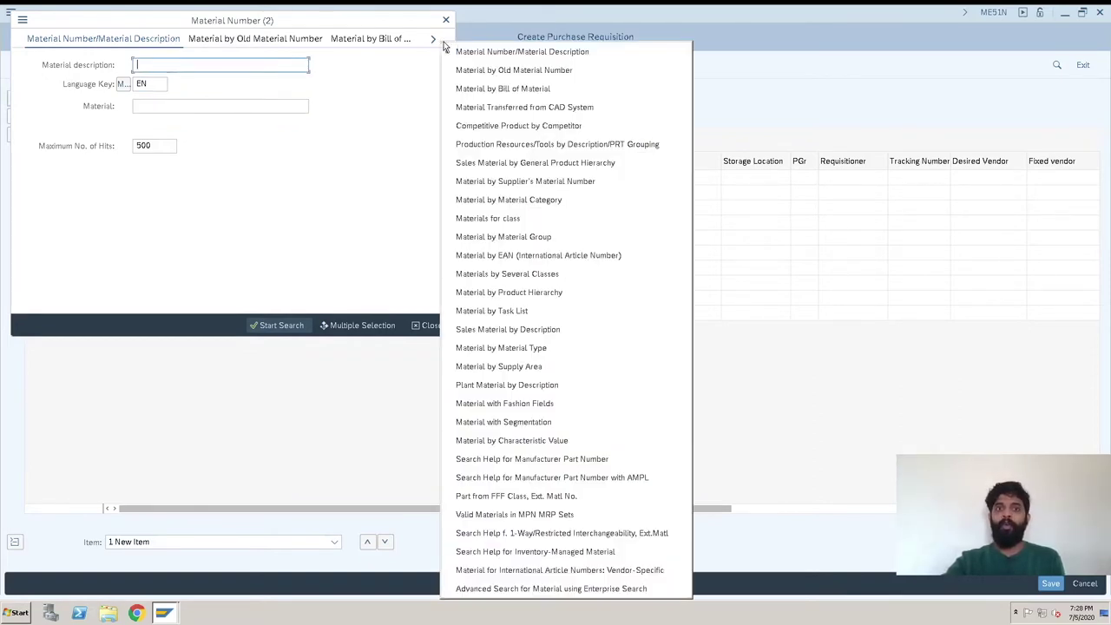
left_click(484, 70)
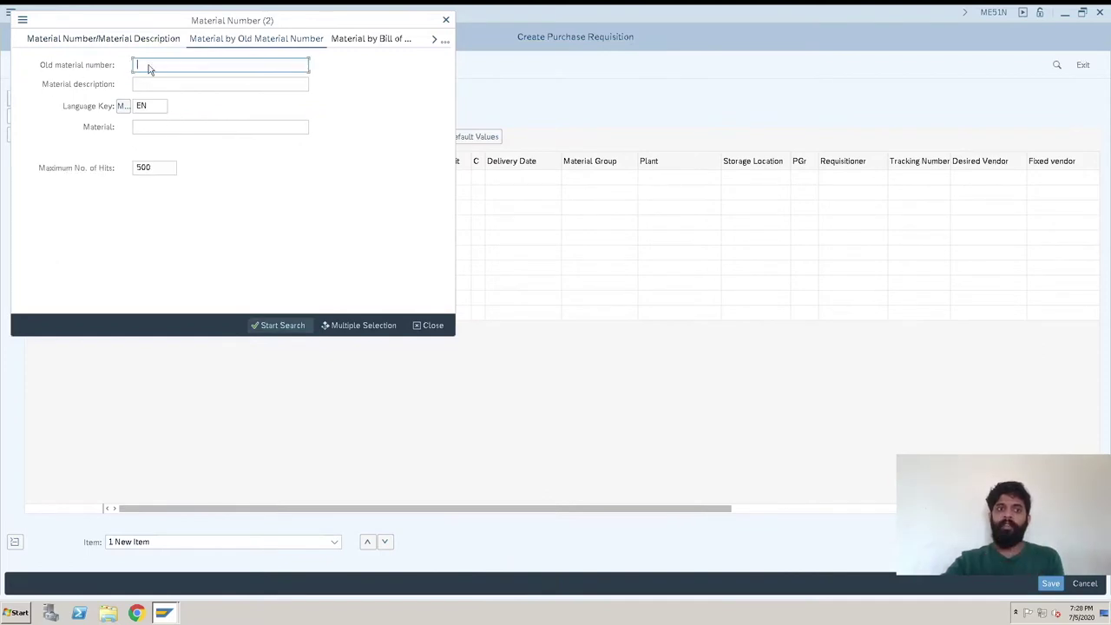
left_click(446, 42)
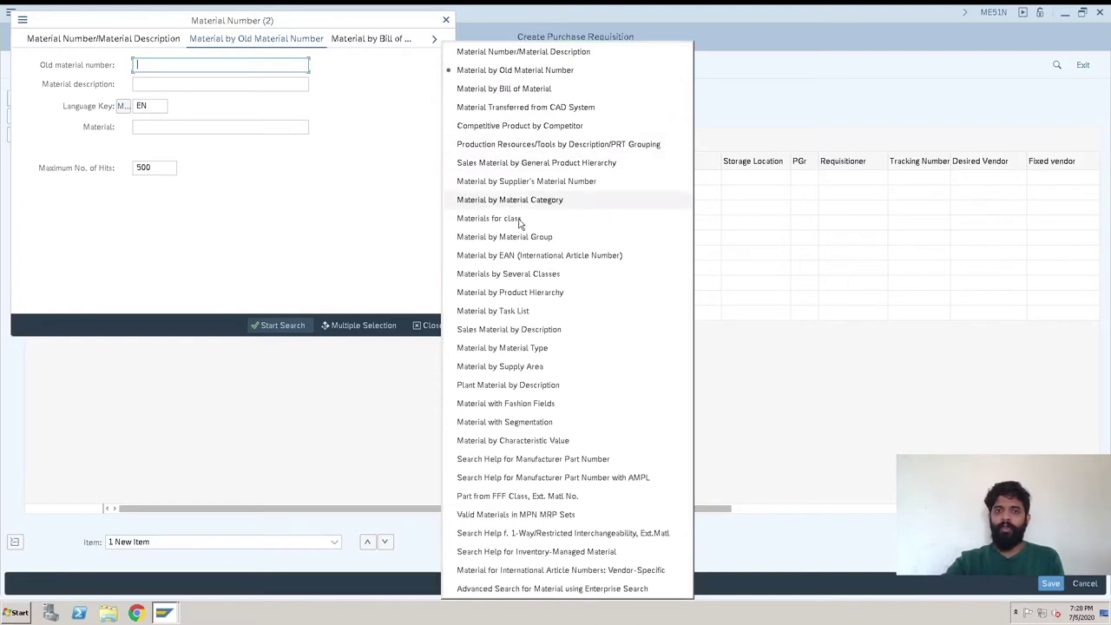
left_click(501, 54)
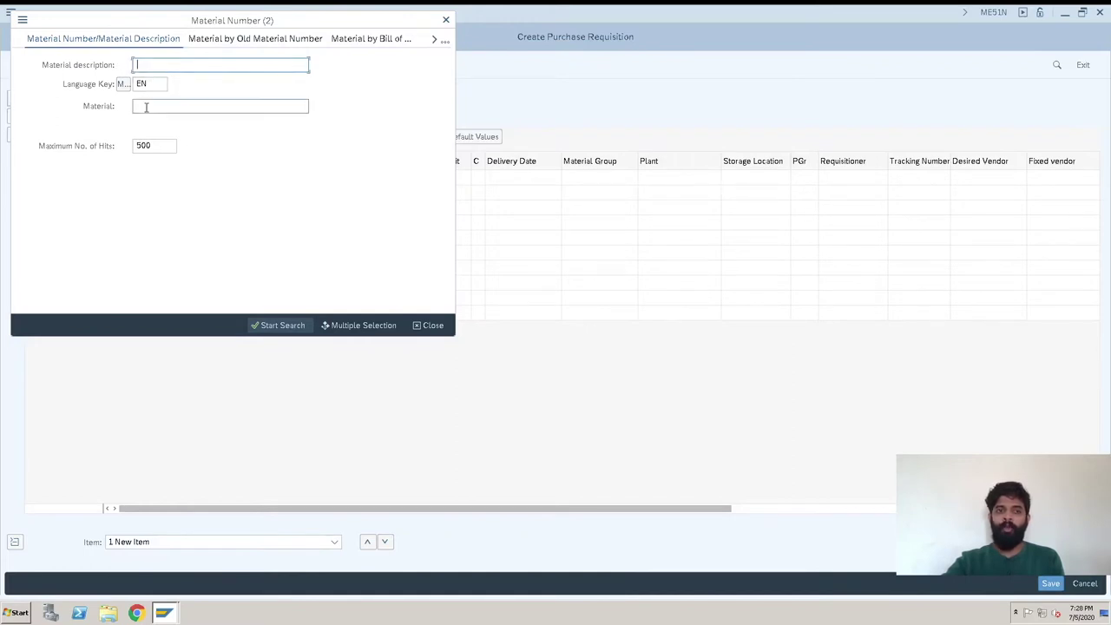
Search for materials by number with the pattern 650000*, moving the search dialog aside from the item table
left_click_drag(238, 28, 616, 28)
left_click(521, 105)
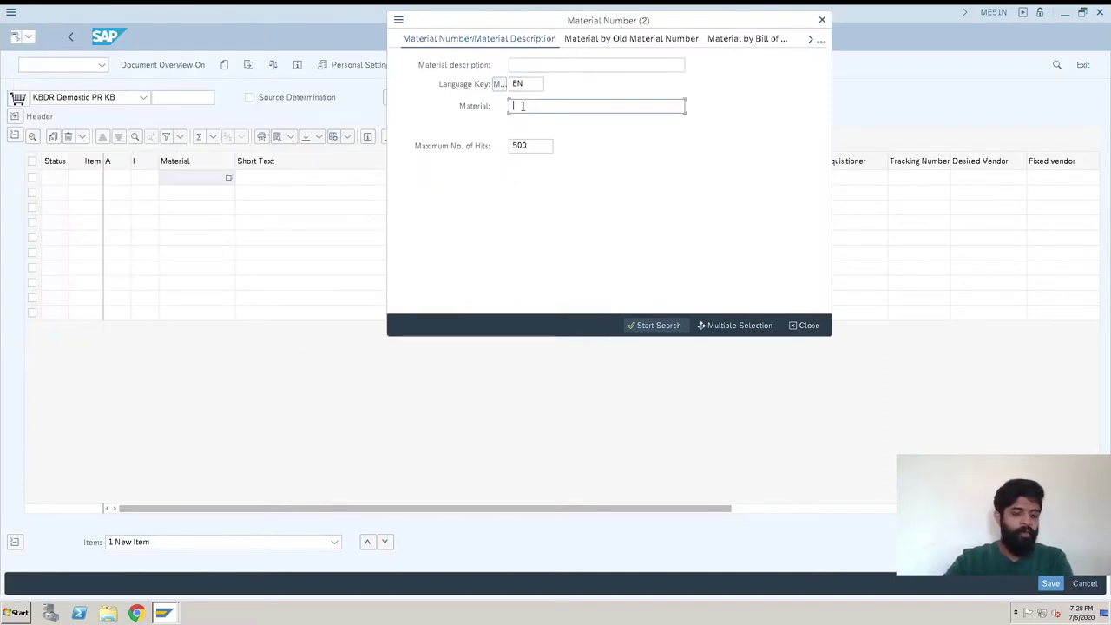
type("65")
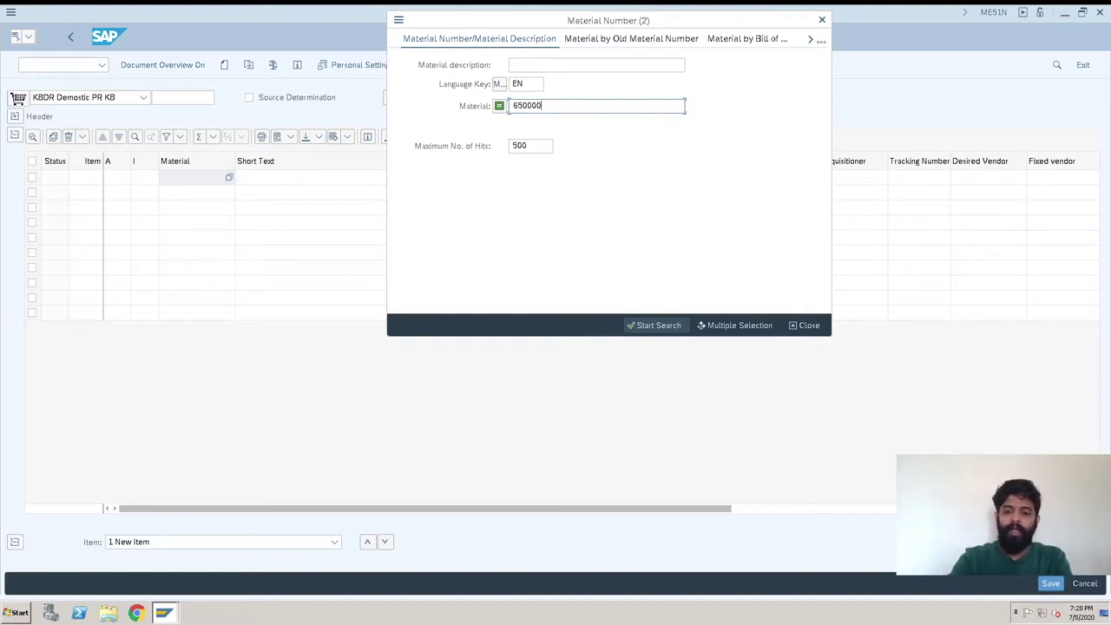
type("0000*")
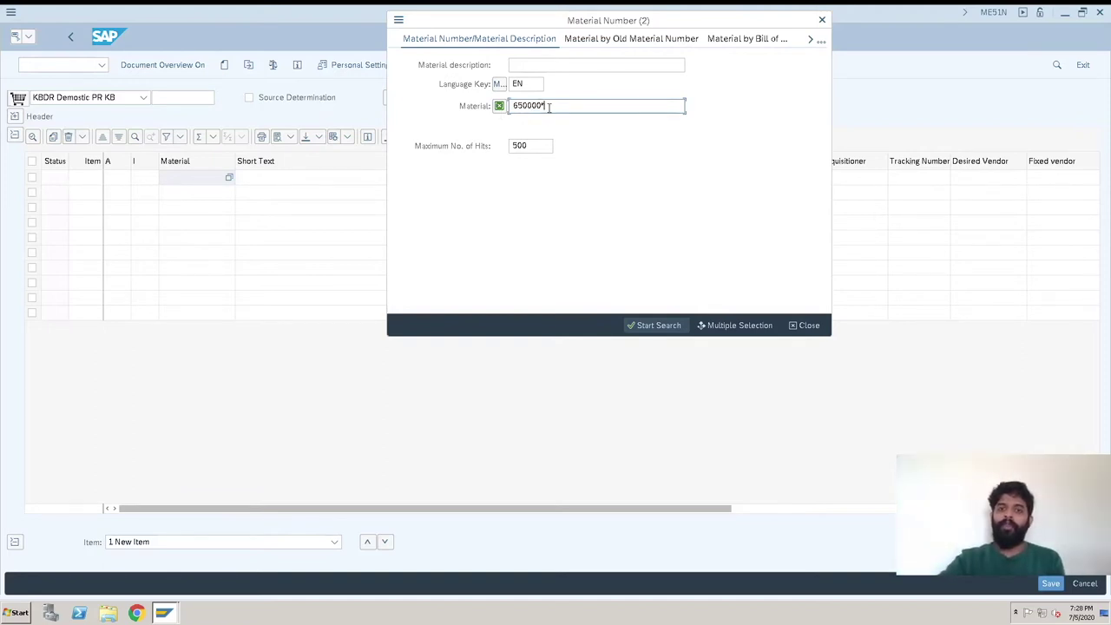
left_click_drag(512, 105, 544, 106)
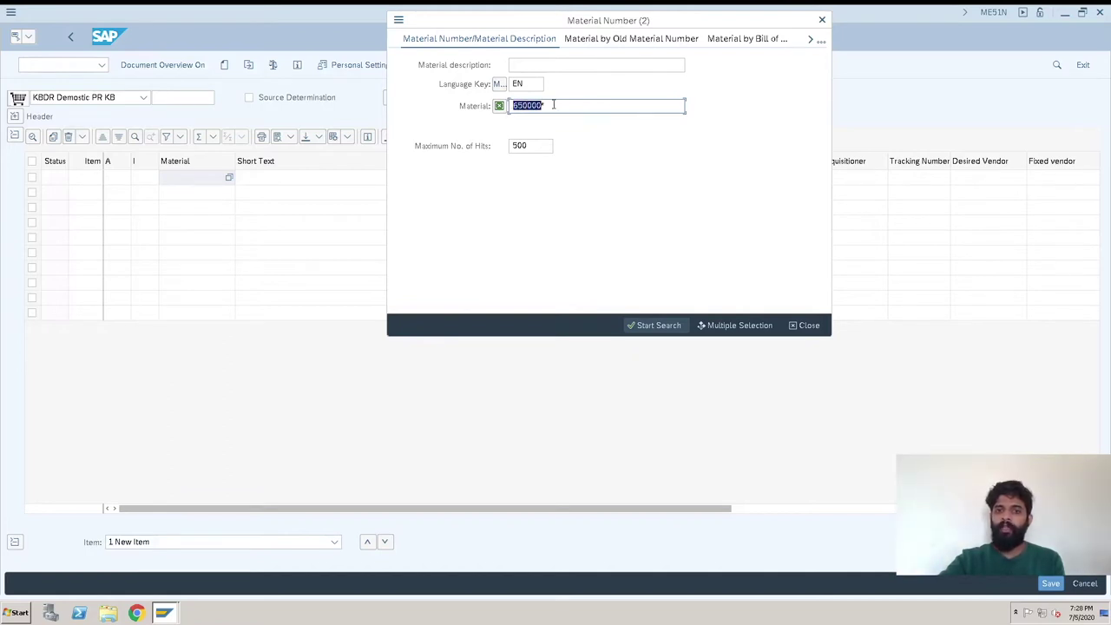
left_click(647, 326)
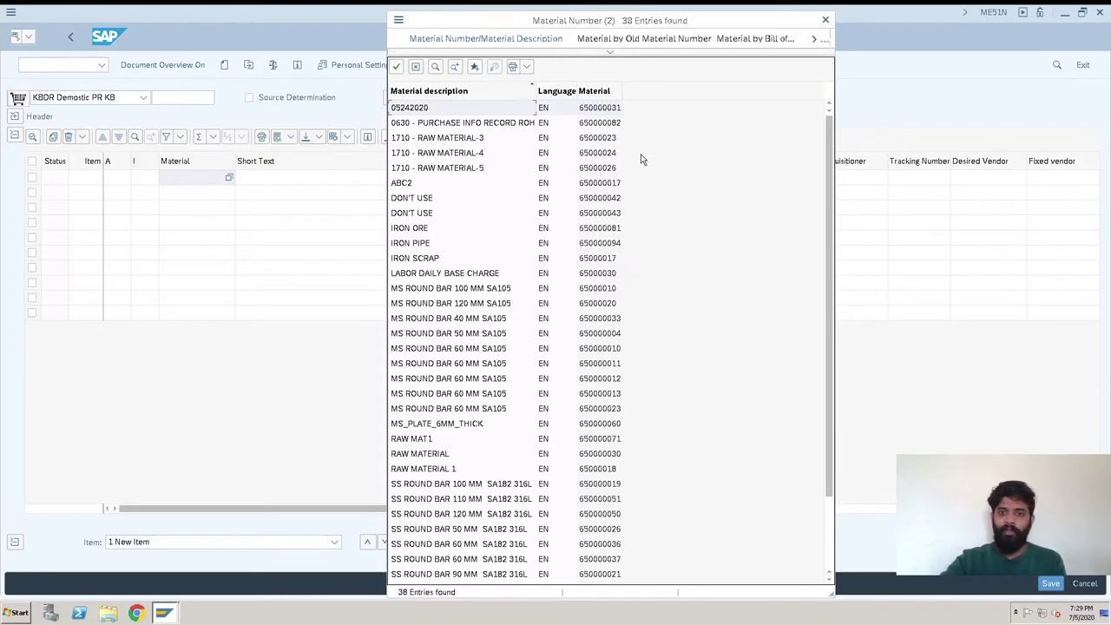
Choose material 650000033 (MS ROUND BAR 40 MM SA105) from the hit list for the first requisition item
left_click(611, 320)
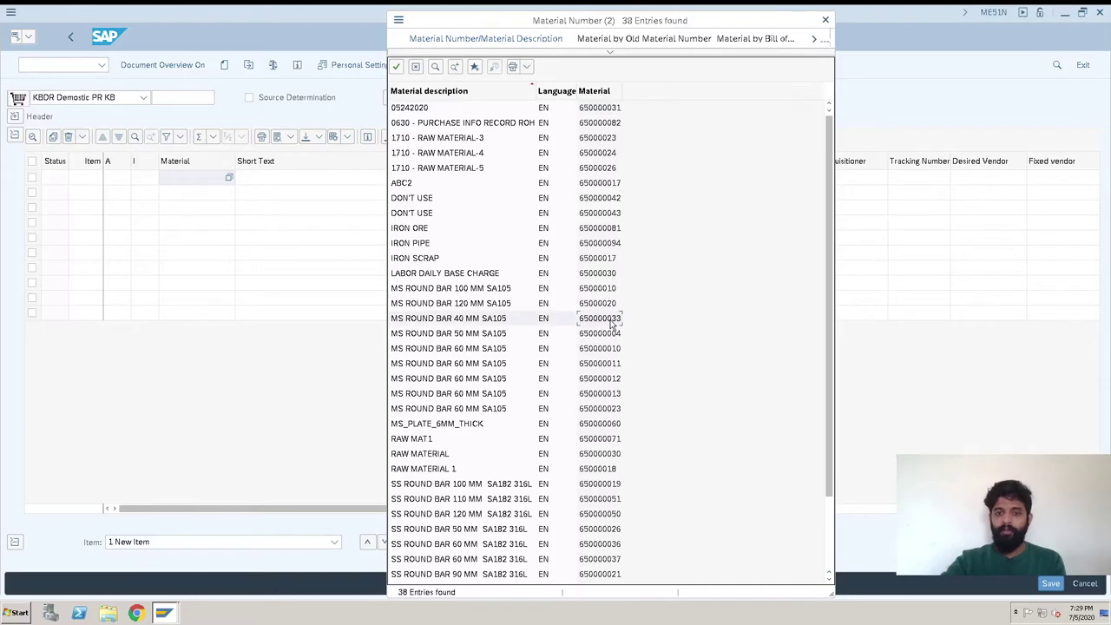
double_click(611, 320)
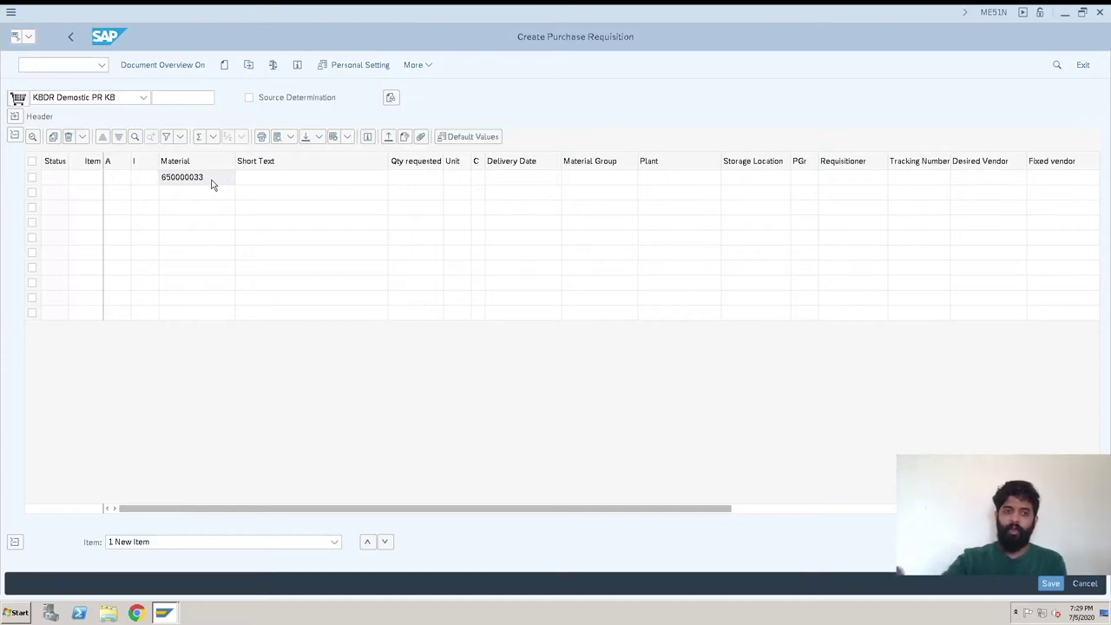
key("Return")
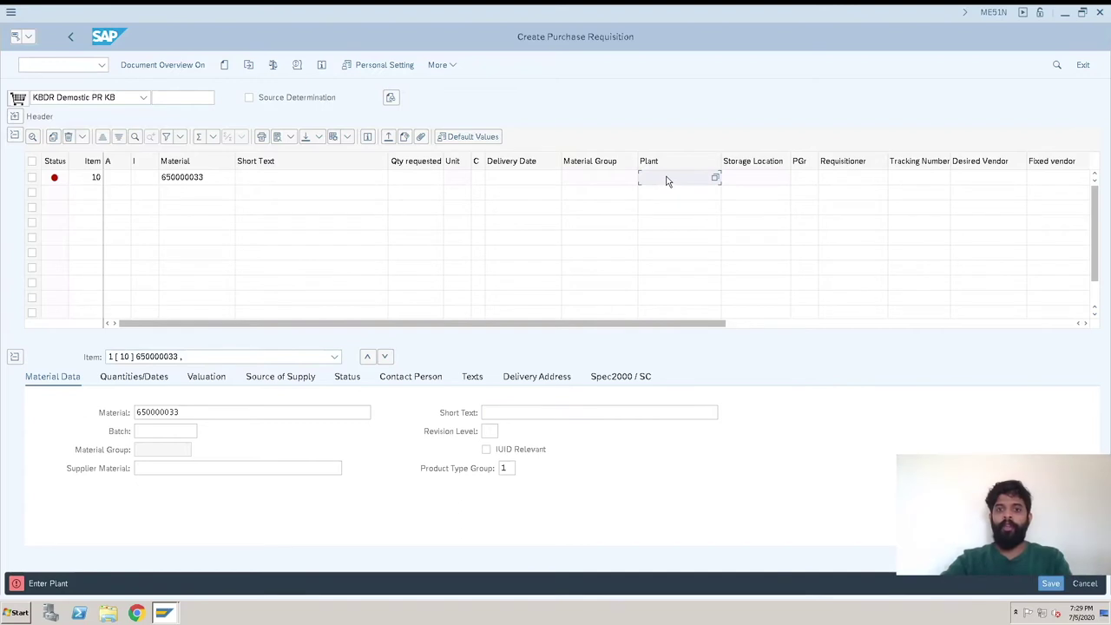
Set the item's plant to SF01 and its requested quantity to 10
left_click(717, 178)
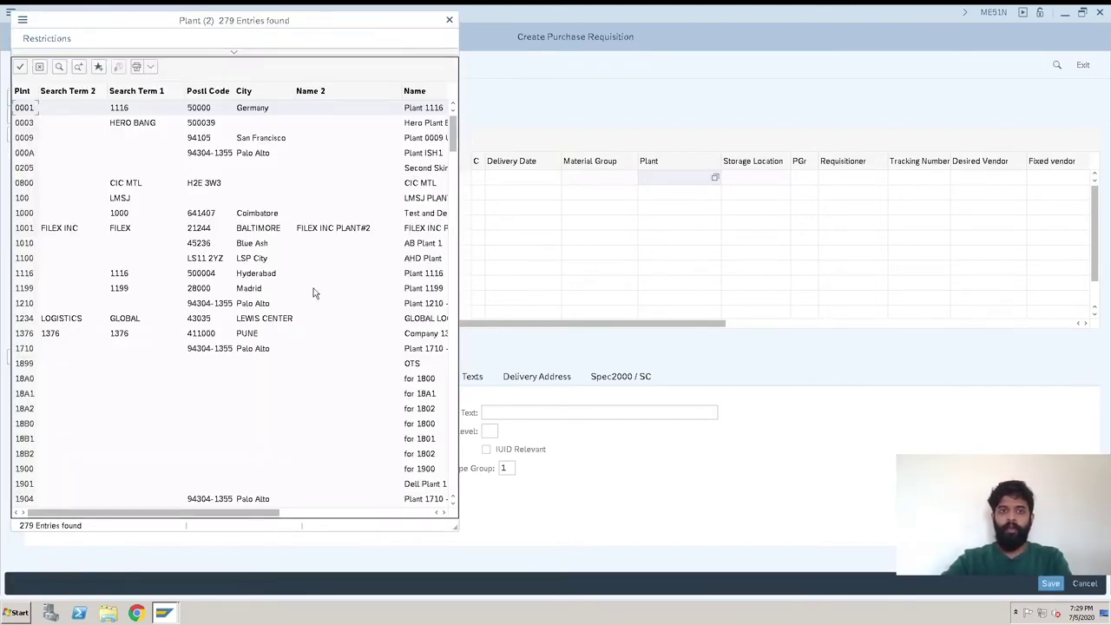
left_click(448, 20)
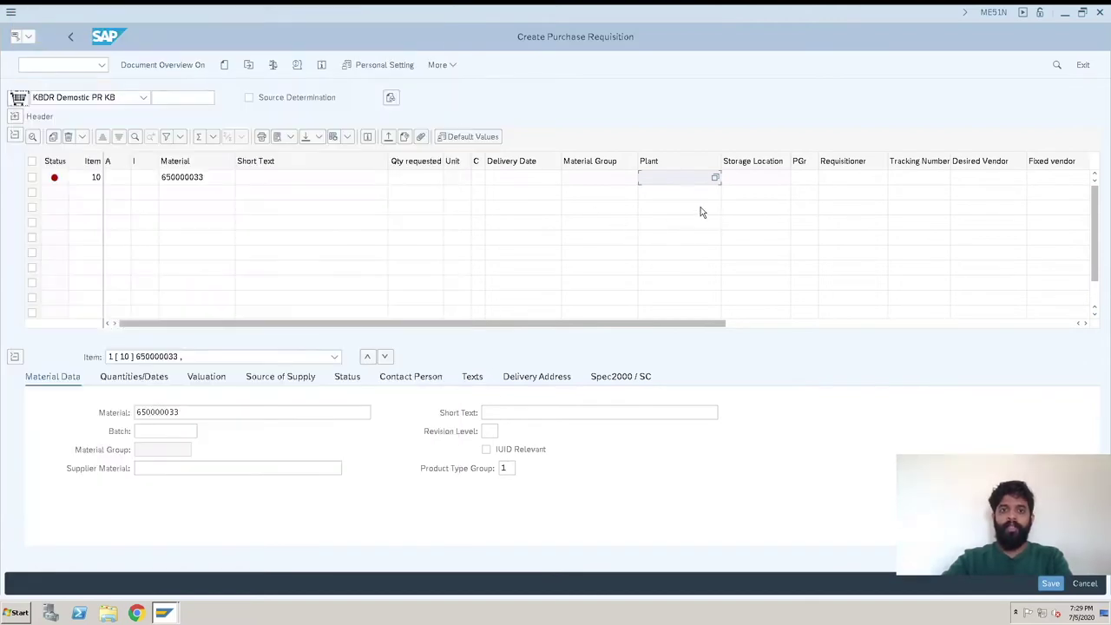
type("sf01")
key("Return")
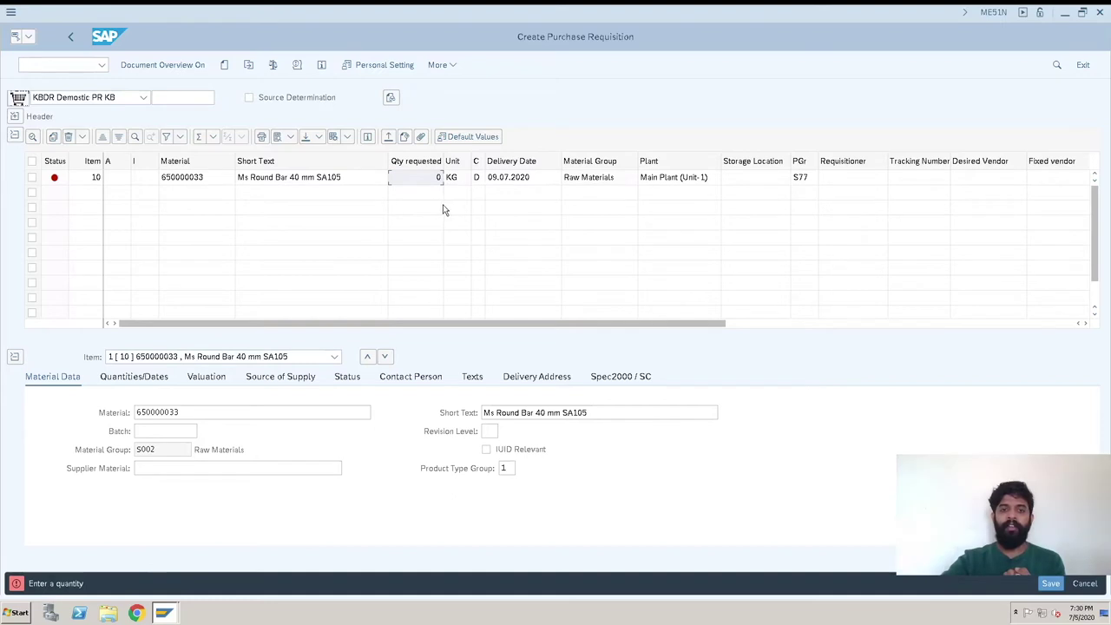
type("10")
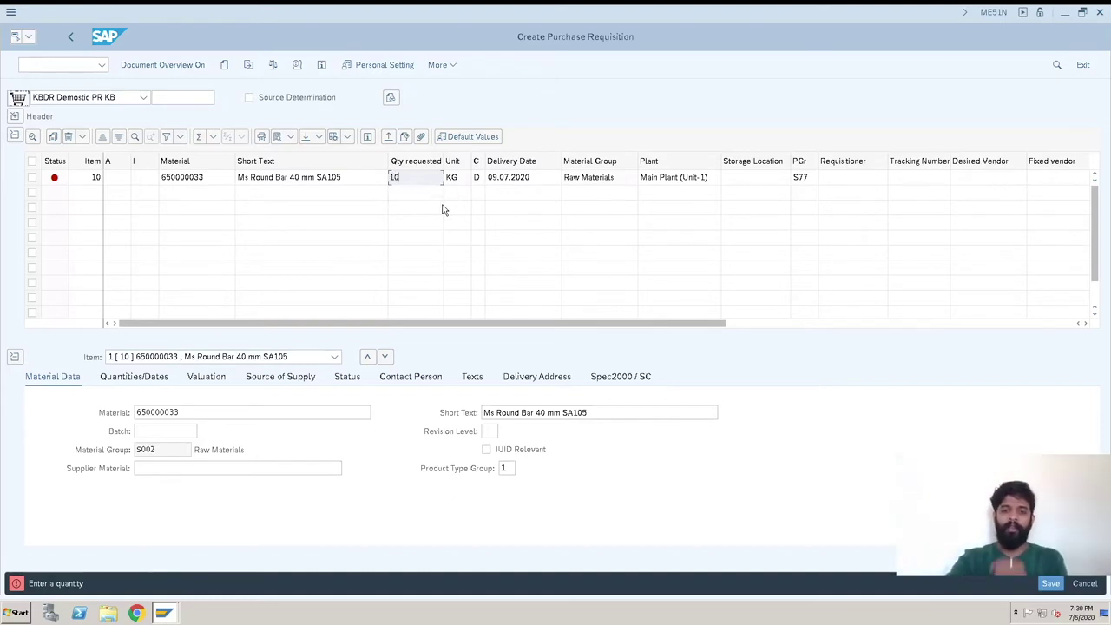
key("Return")
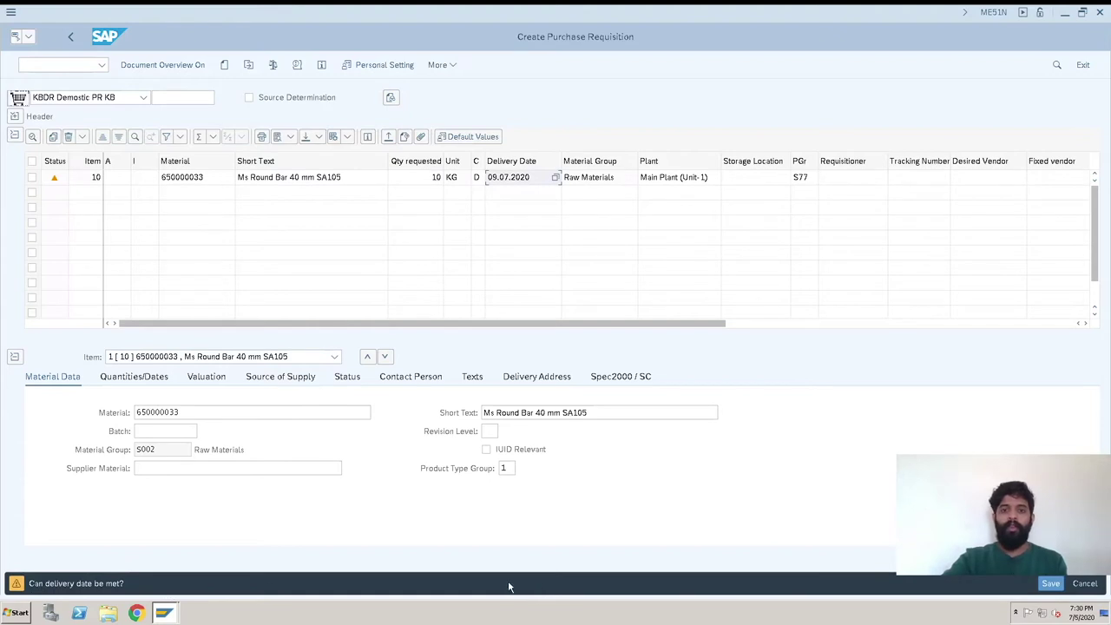
Review the status message of item 10 in the message list, close the list and check the delivery date
double_click(52, 584)
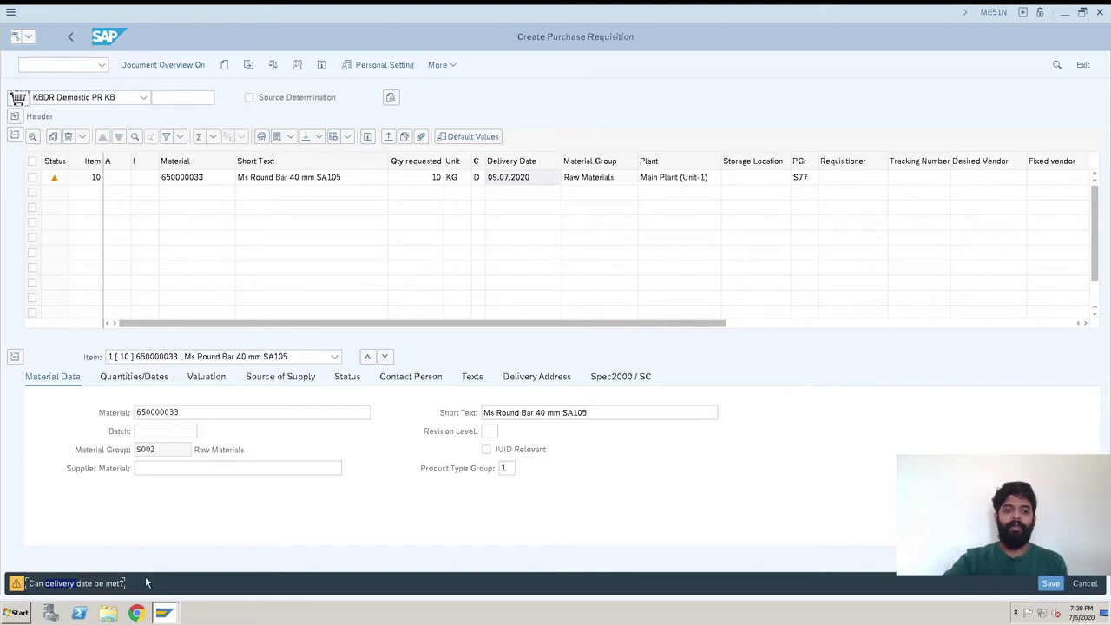
left_click(54, 178)
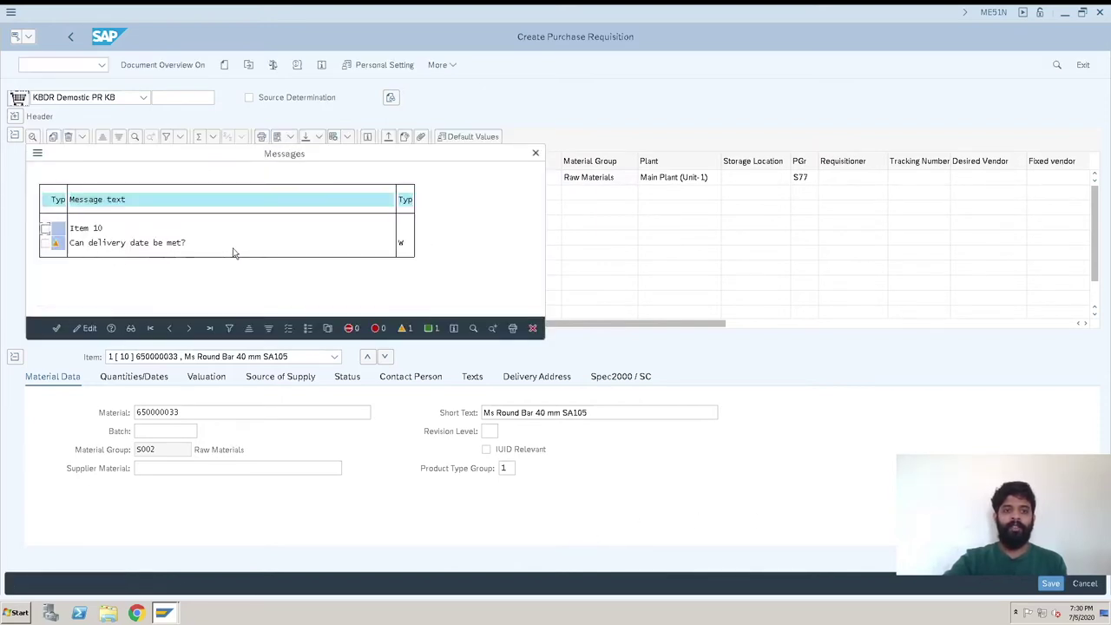
left_click(536, 155)
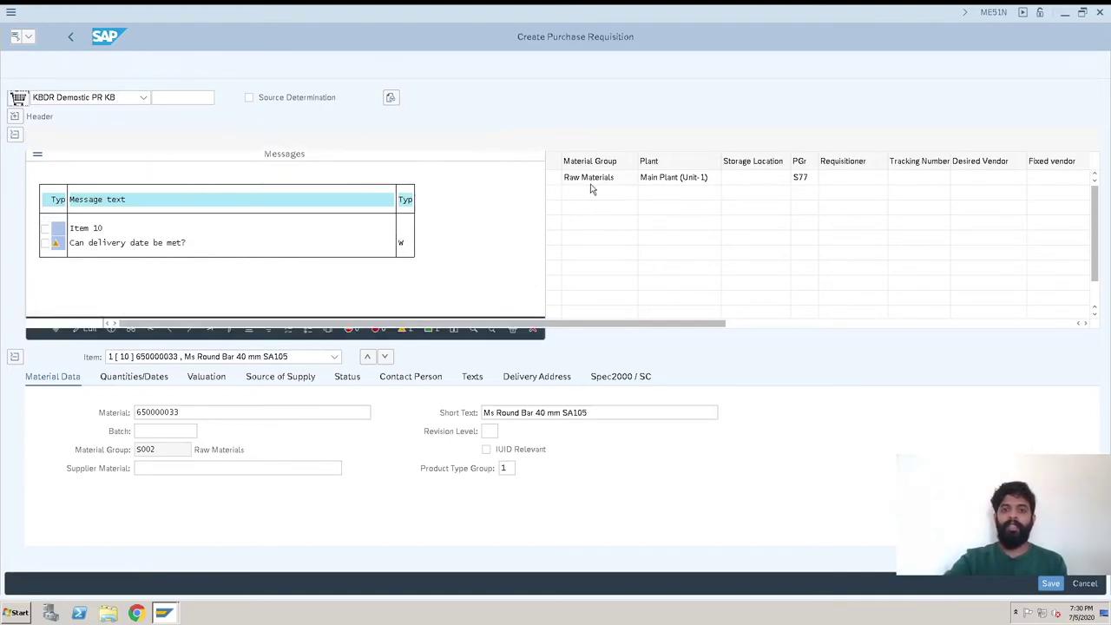
left_click(542, 178)
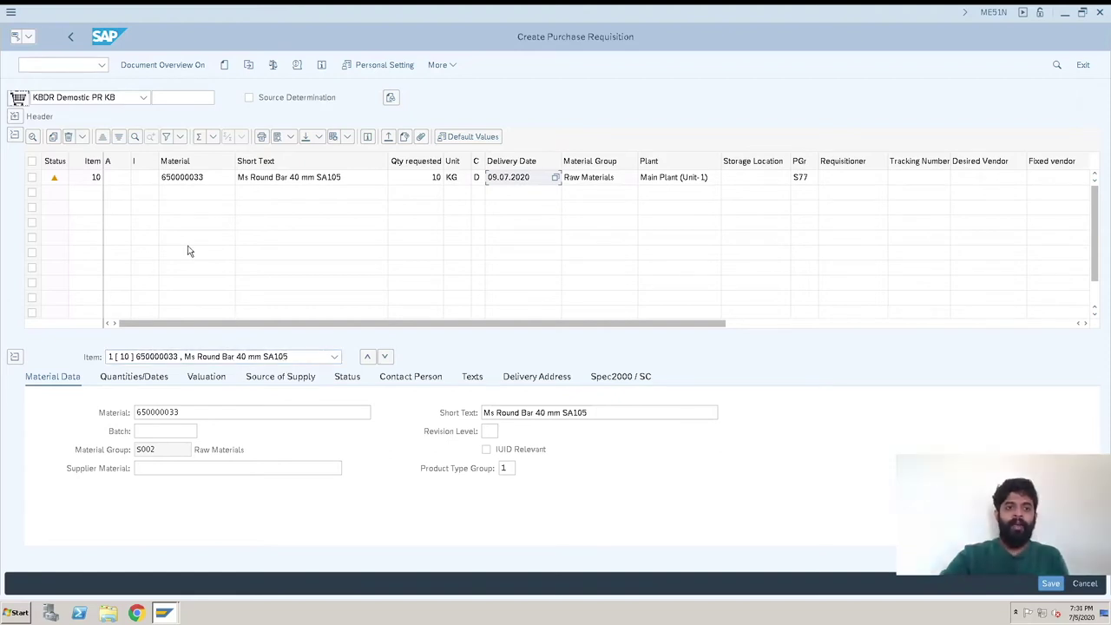
Look over the empty lines for further items and the item selection list of the item details
left_click(184, 191)
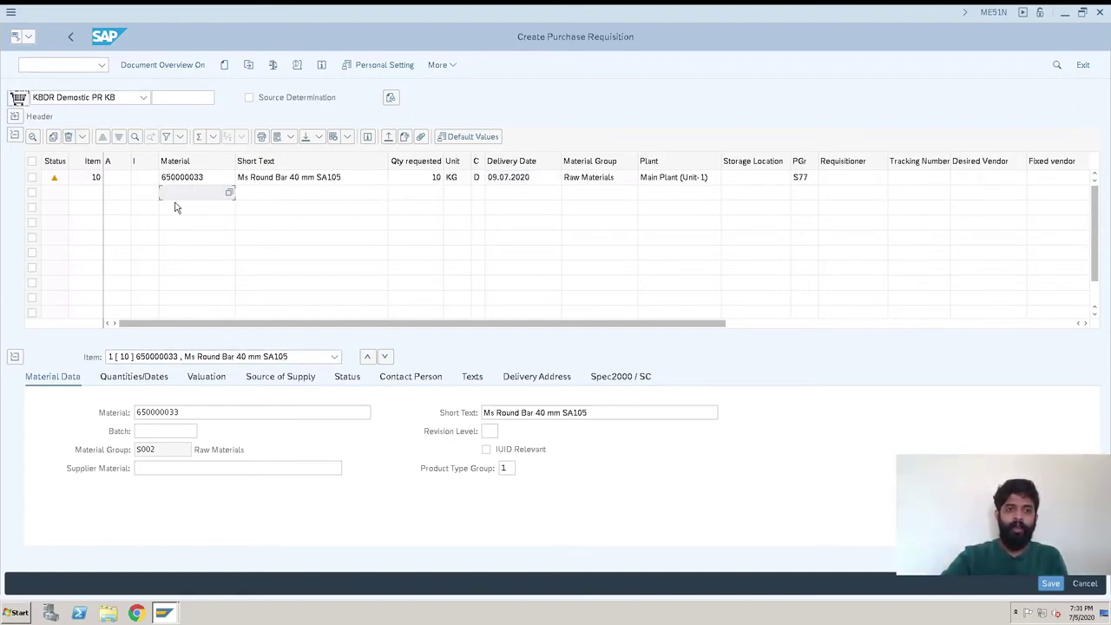
left_click(174, 208)
left_click(178, 257)
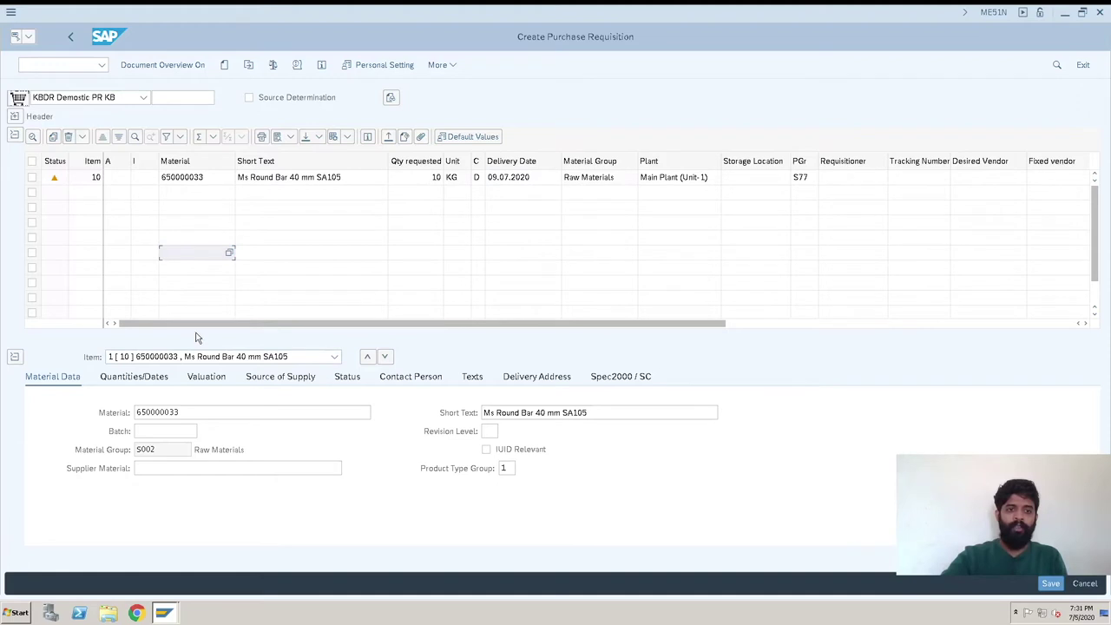
left_click(196, 361)
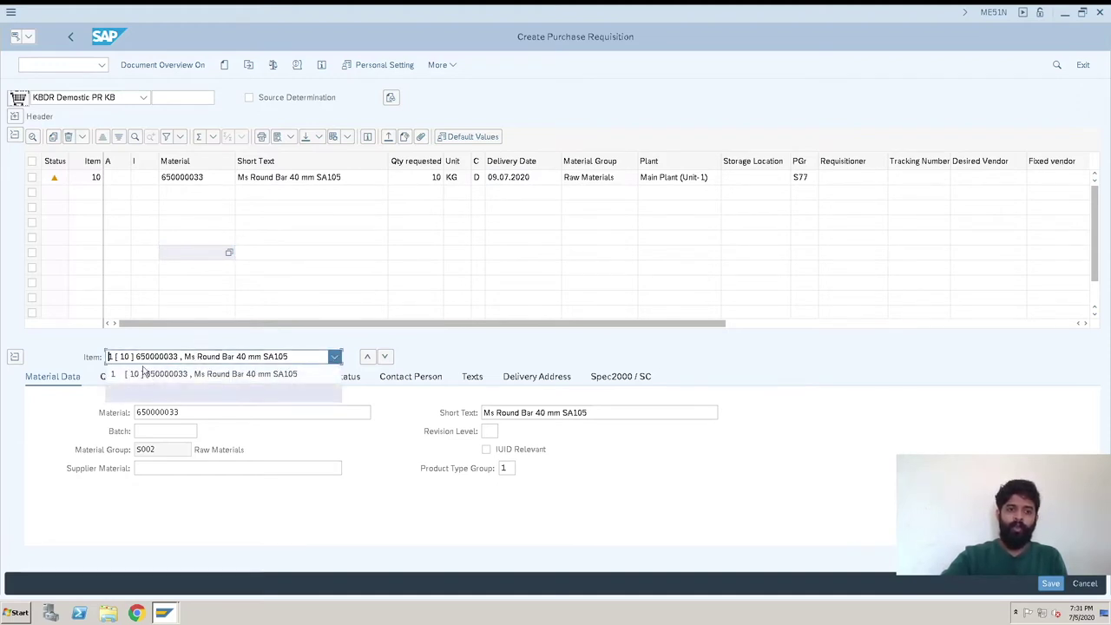
left_click(75, 383)
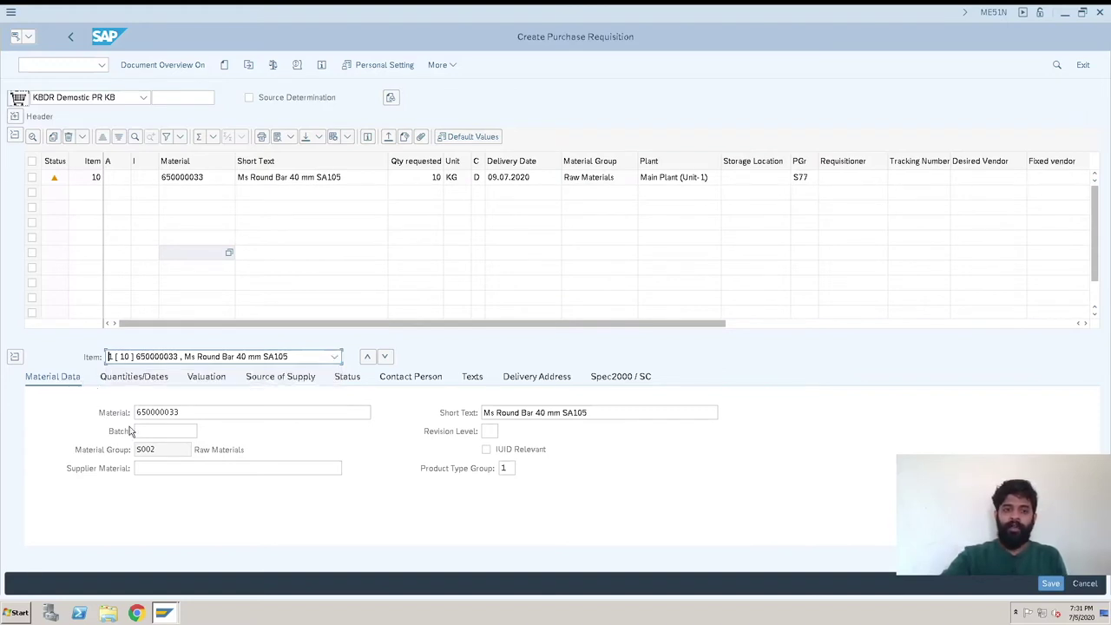
Examine the item's material data: material number, short text, material group and supplier material
left_click(192, 413)
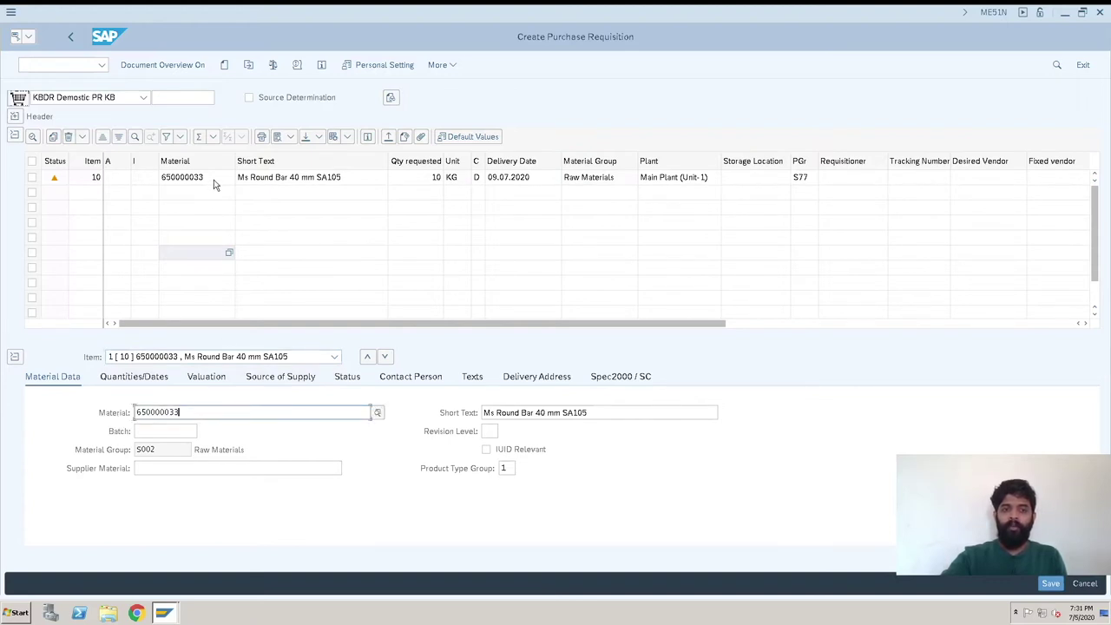
left_click(602, 411)
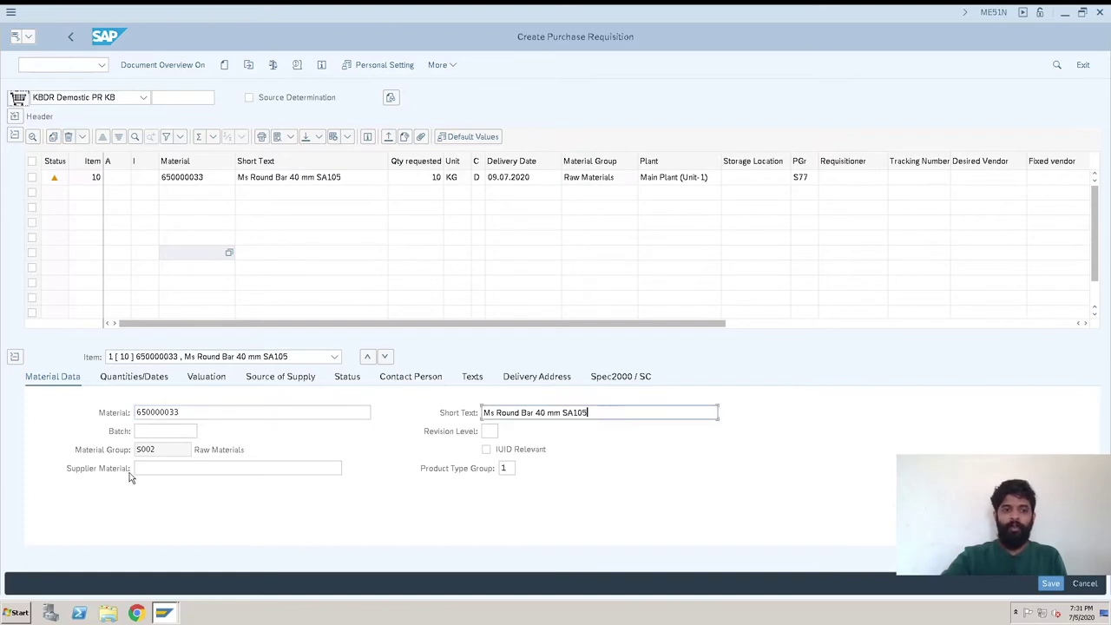
left_click(171, 449)
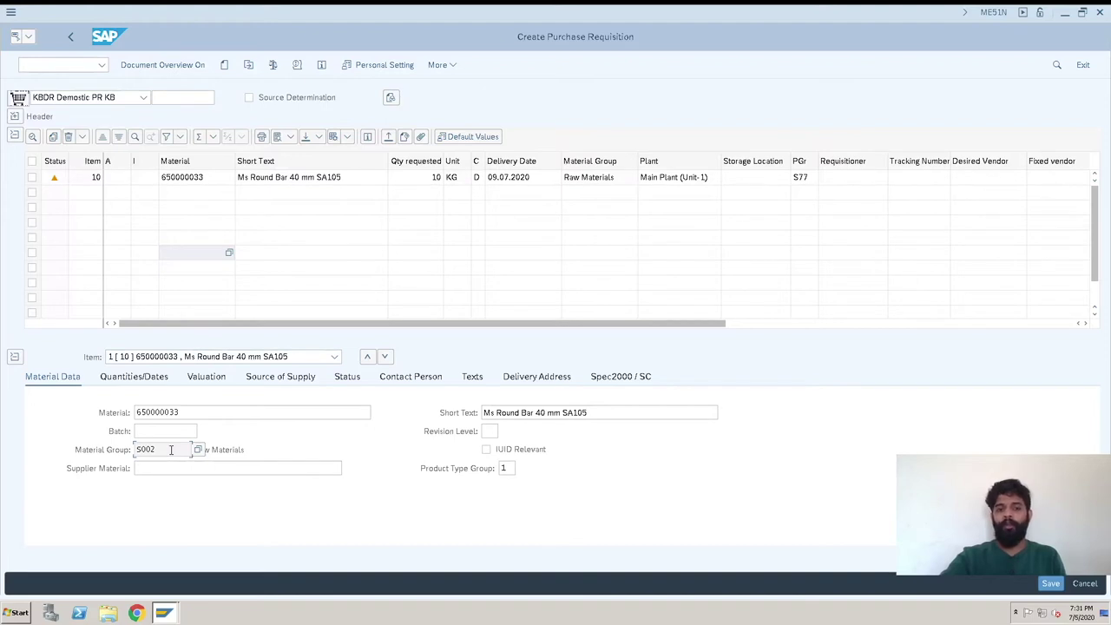
left_click(159, 469)
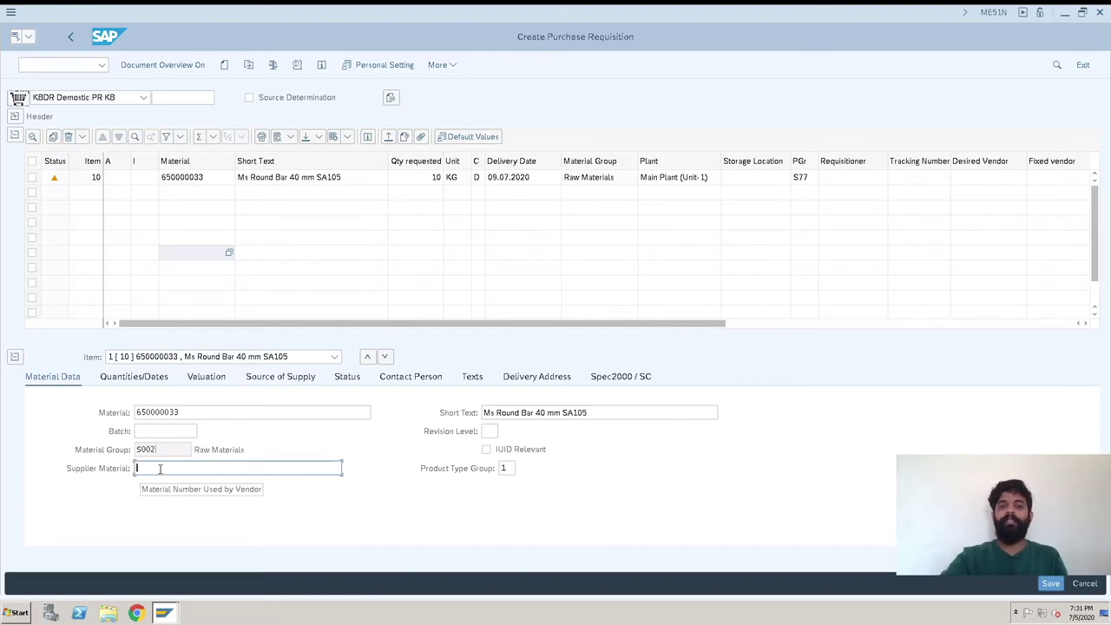
left_click_drag(199, 413, 119, 420)
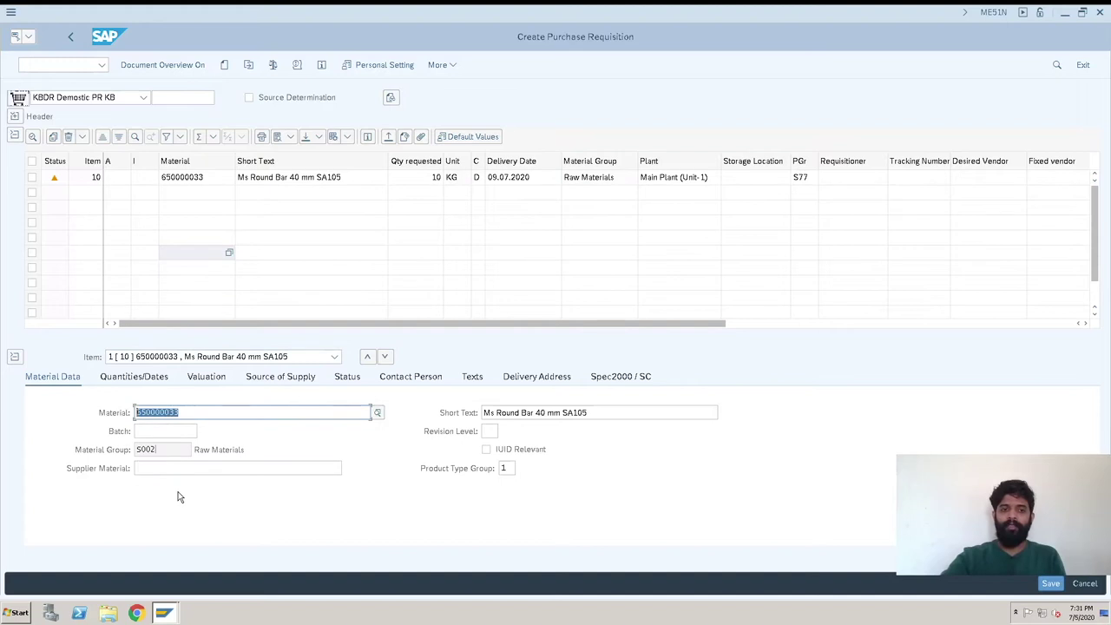
left_click(196, 409)
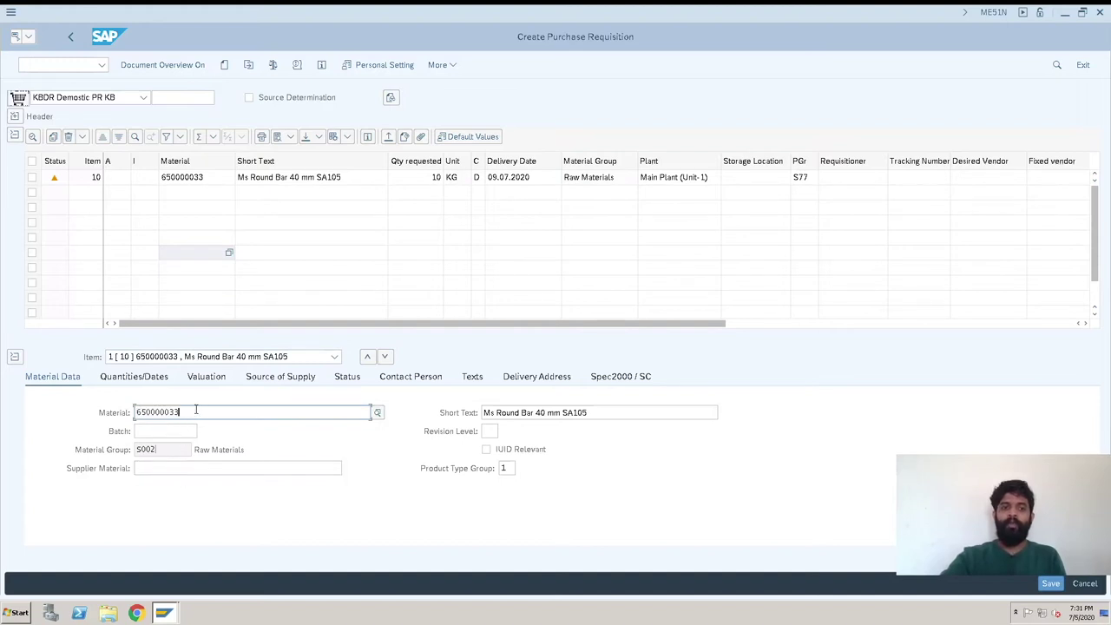
left_click(181, 468)
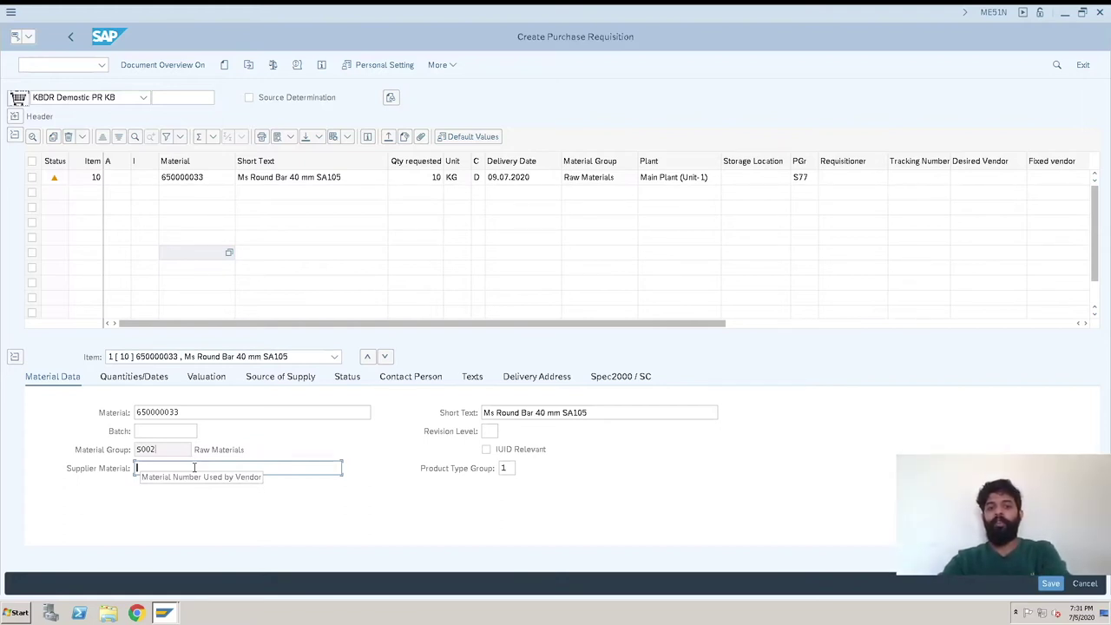
Examine the item's quantities and its delivery and request dates, briefly switching the Closed indicator on and off
left_click(132, 380)
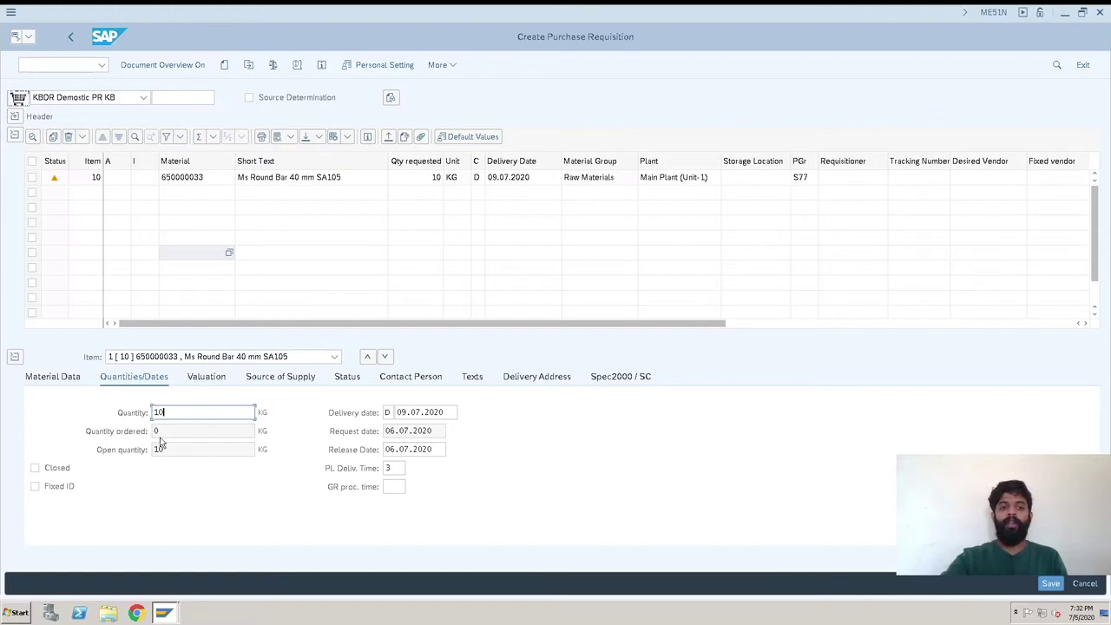
left_click(175, 429)
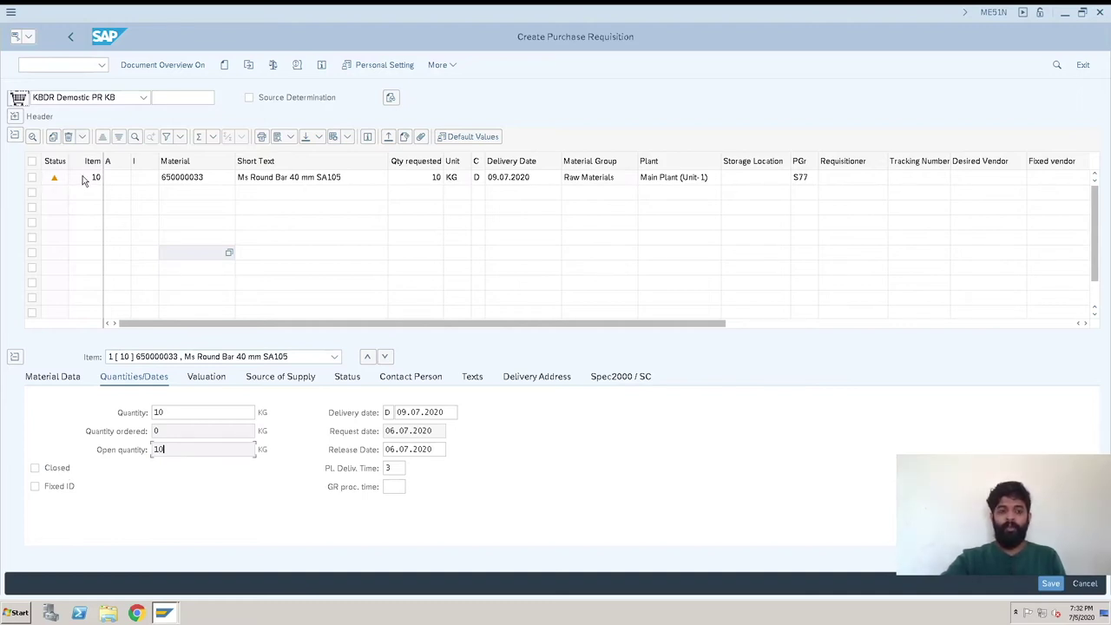
left_click(35, 469)
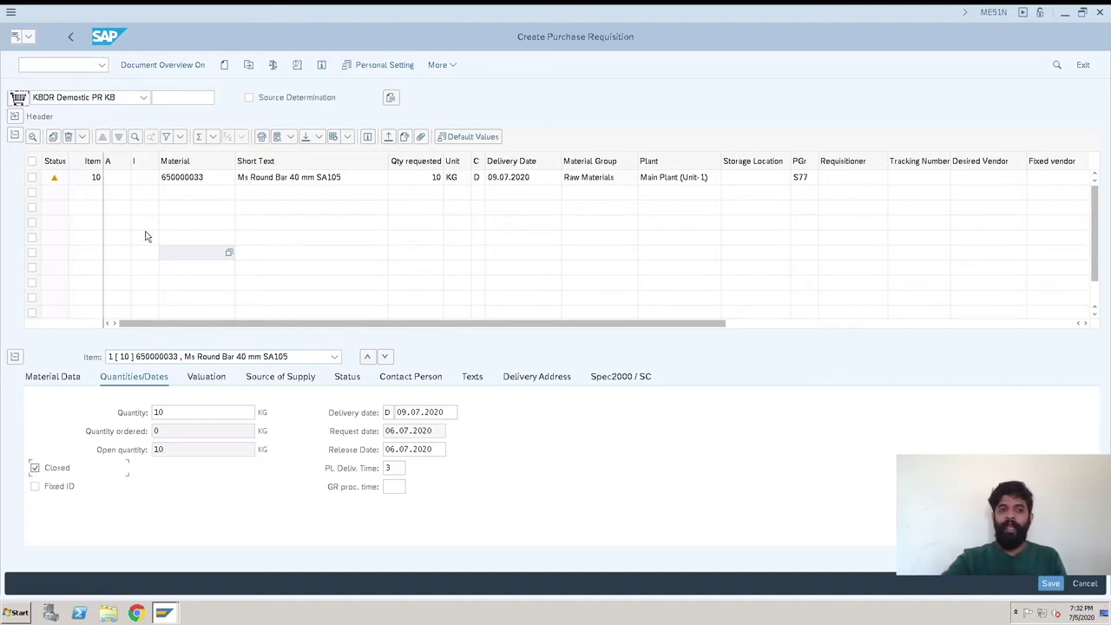
left_click(34, 469)
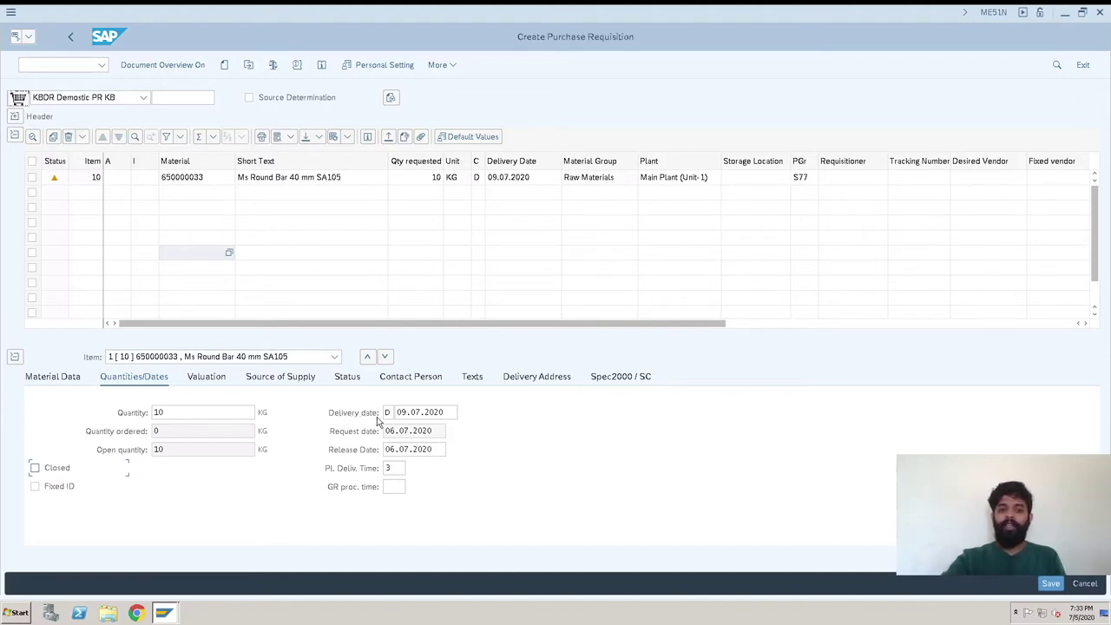
left_click_drag(449, 413, 392, 417)
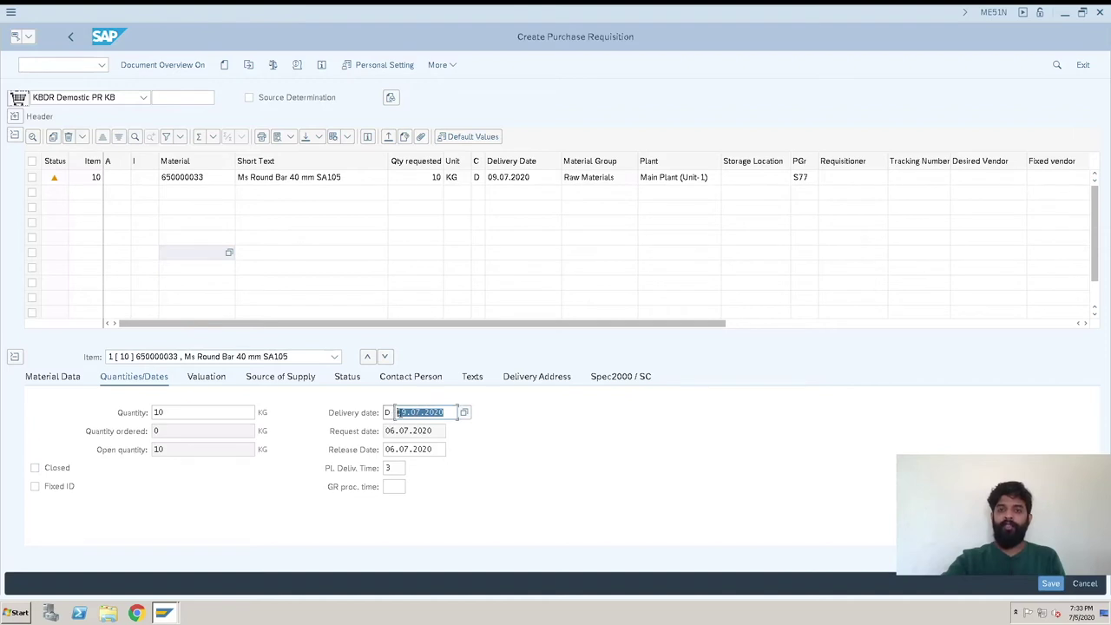
left_click(536, 182)
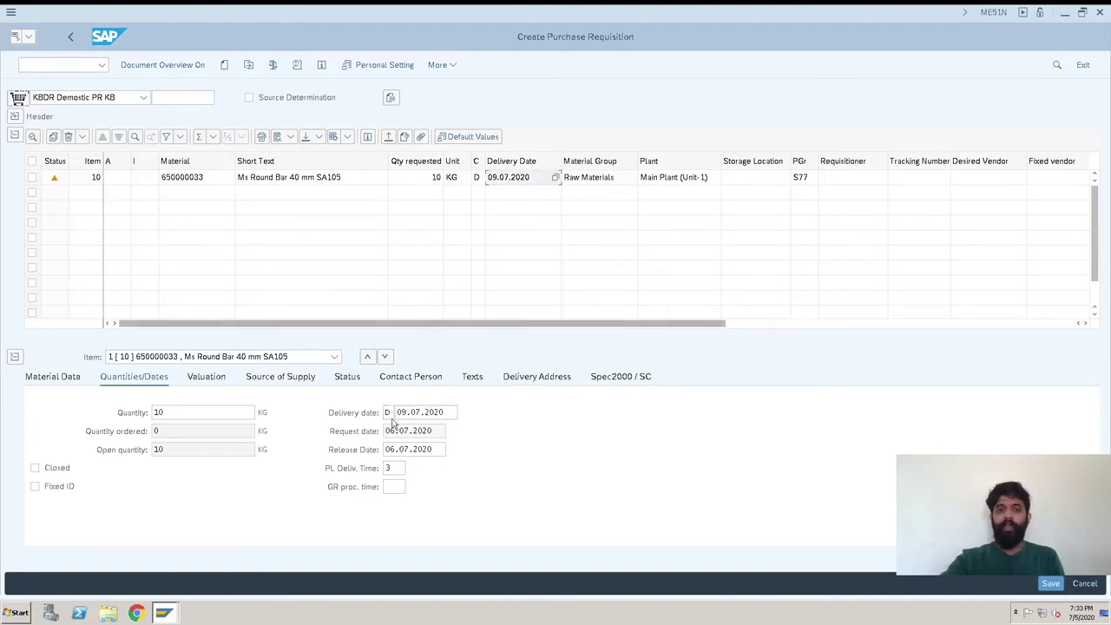
left_click(439, 430)
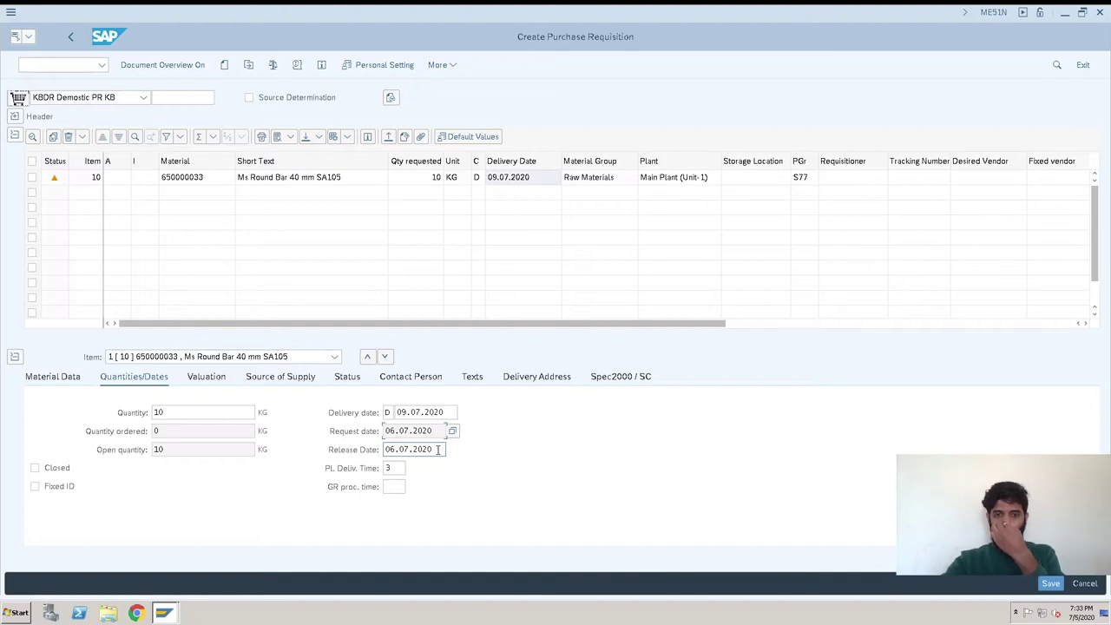
Examine the item's release date, planned delivery time with its field help, and goods receipt processing time
left_click(438, 449)
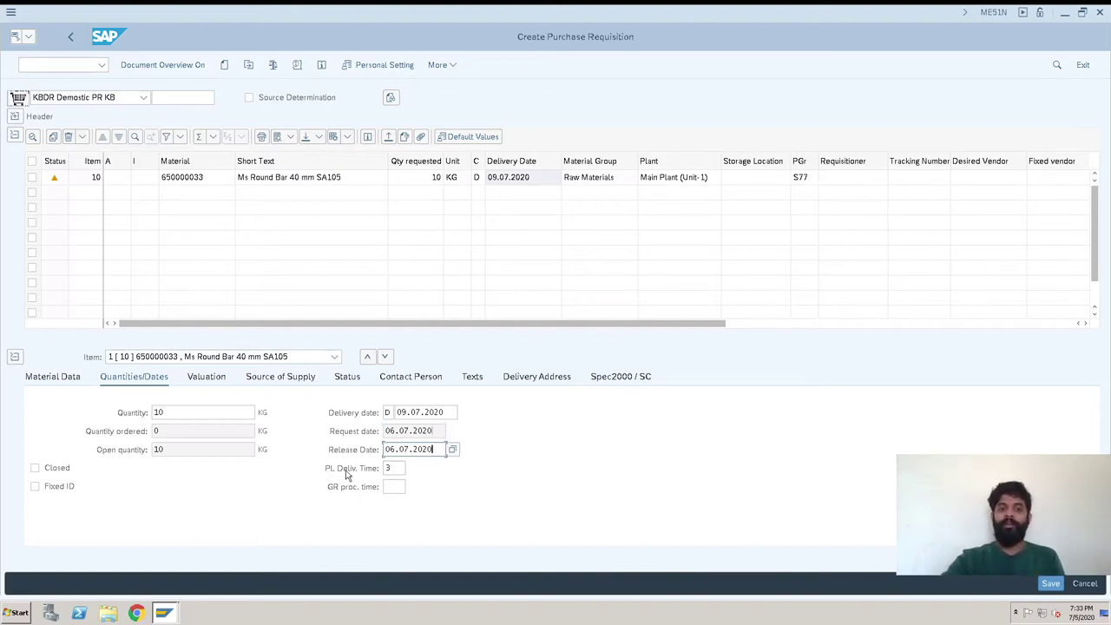
left_click(399, 469)
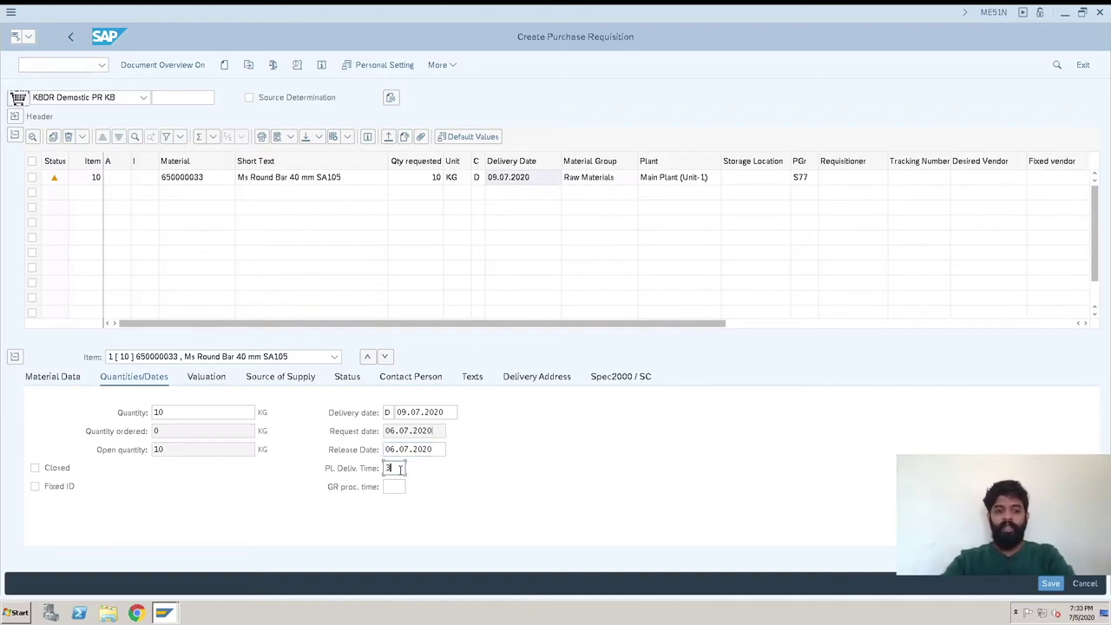
key("F1")
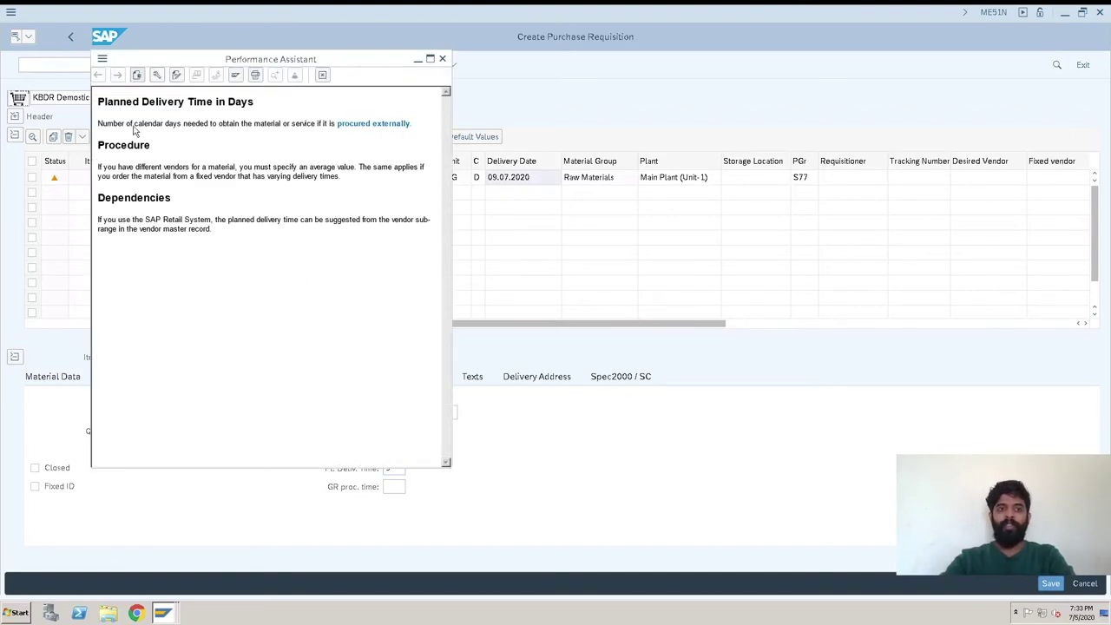
left_click(442, 59)
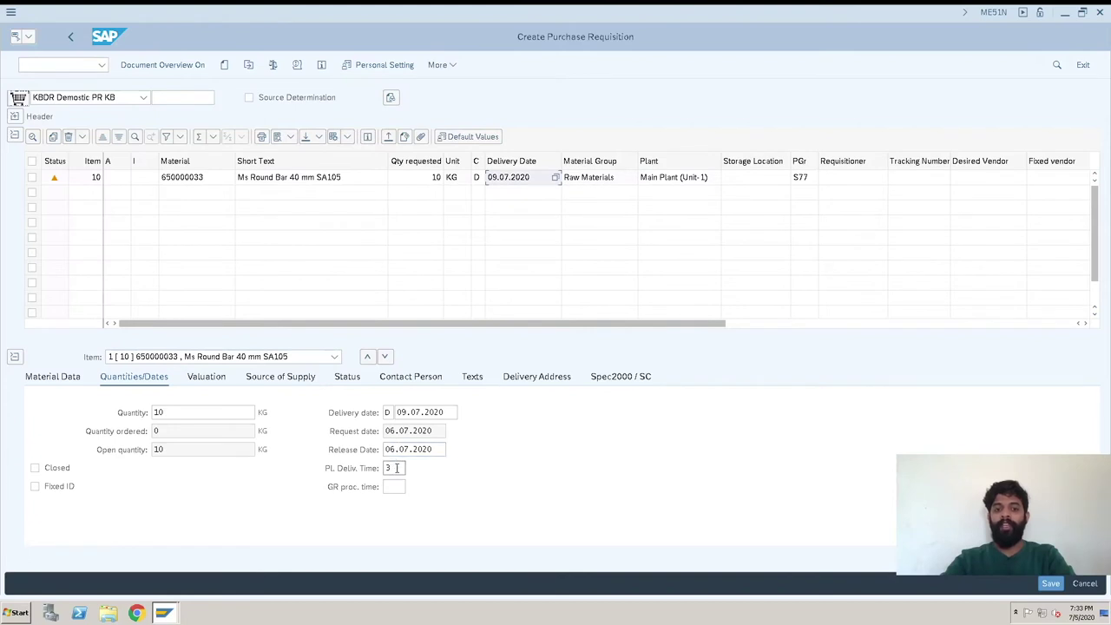
left_click(397, 468)
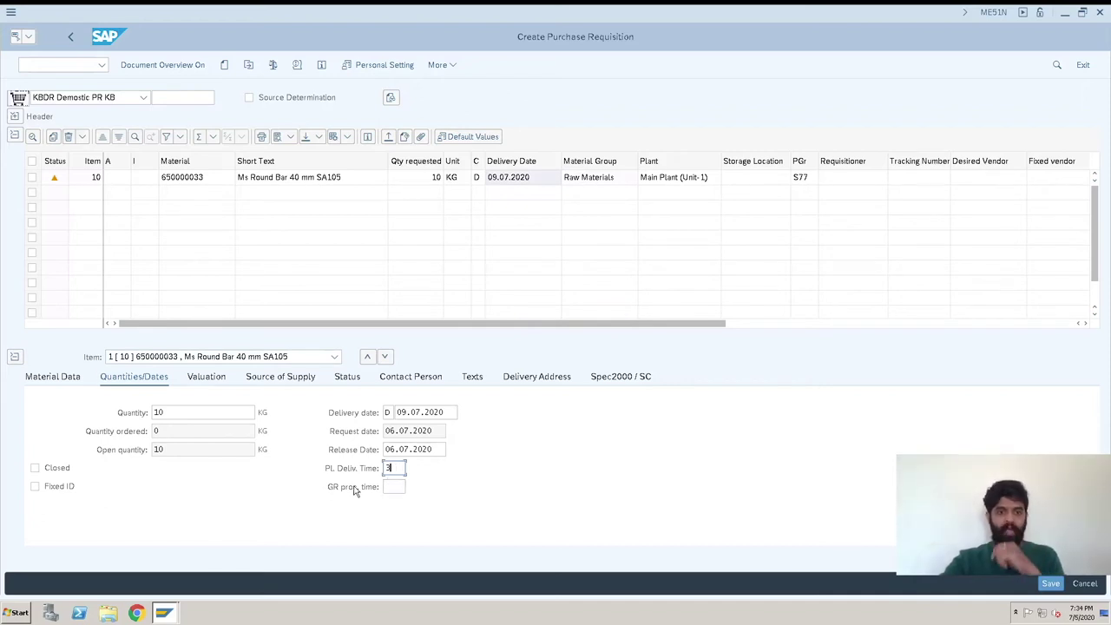
left_click(388, 487)
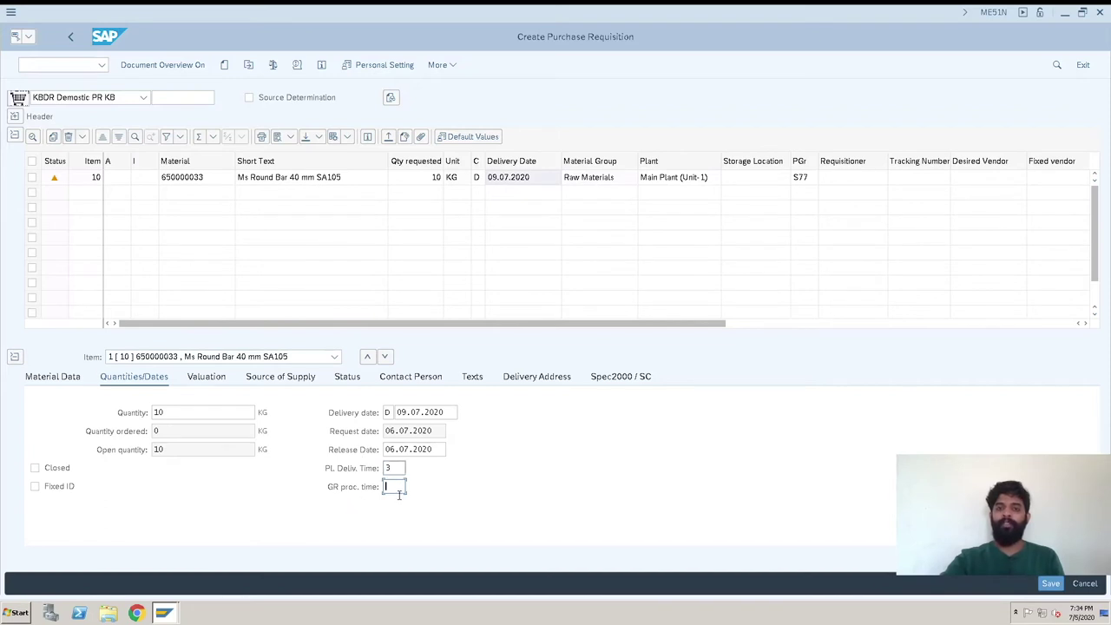
Examine the item's valuation data: valuation price, the PO price options, and the goods receipt indicator
left_click(213, 385)
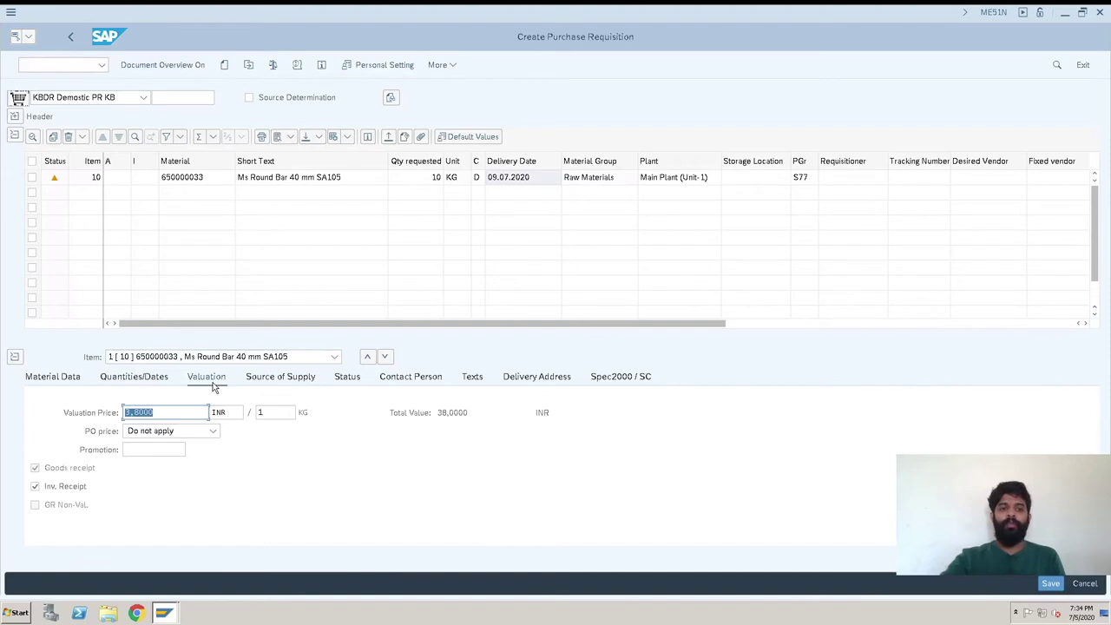
left_click(179, 411)
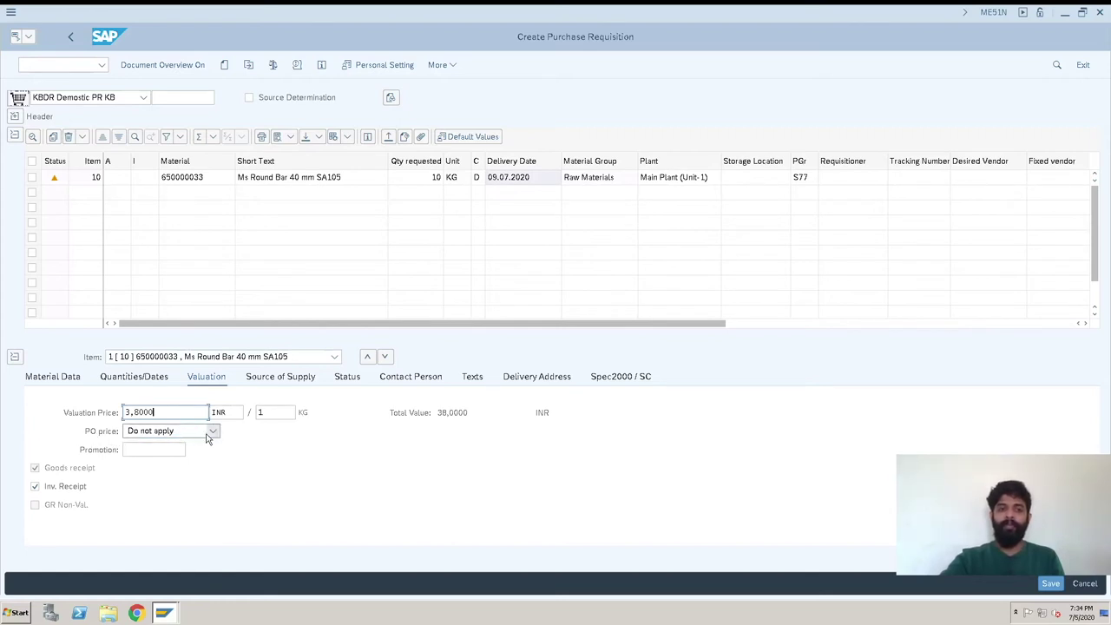
left_click_drag(154, 412, 119, 413)
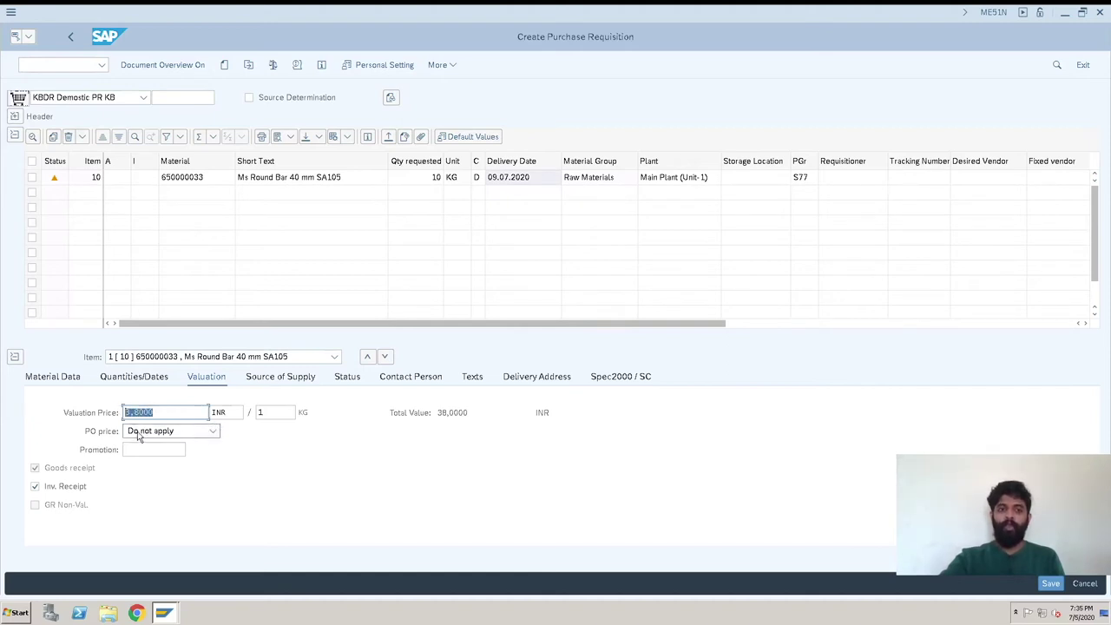
left_click(214, 434)
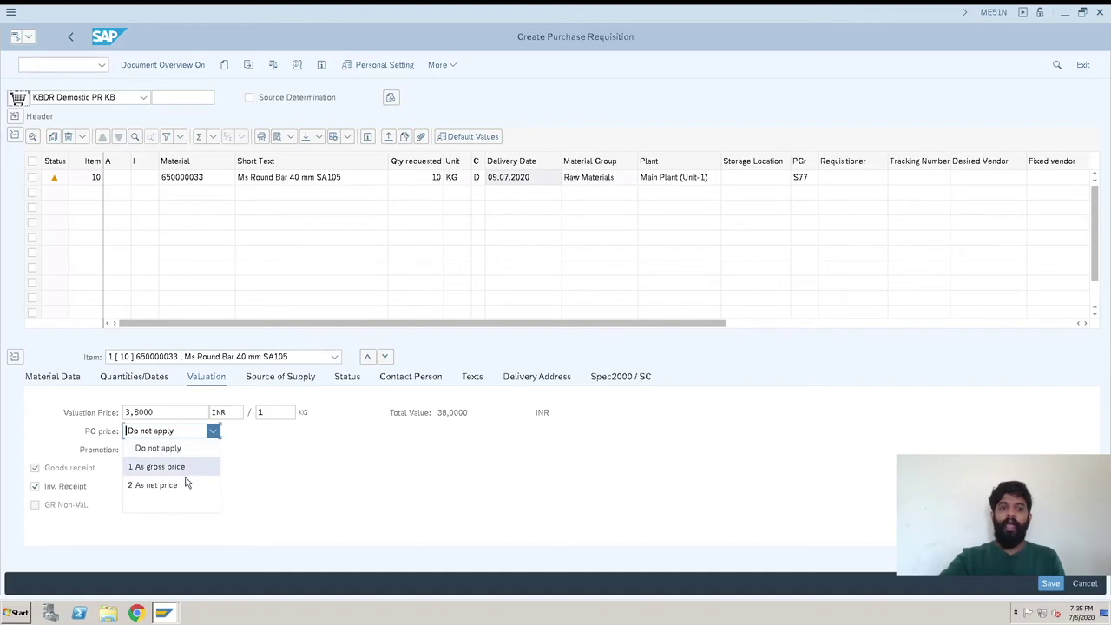
left_click(258, 447)
left_click(214, 431)
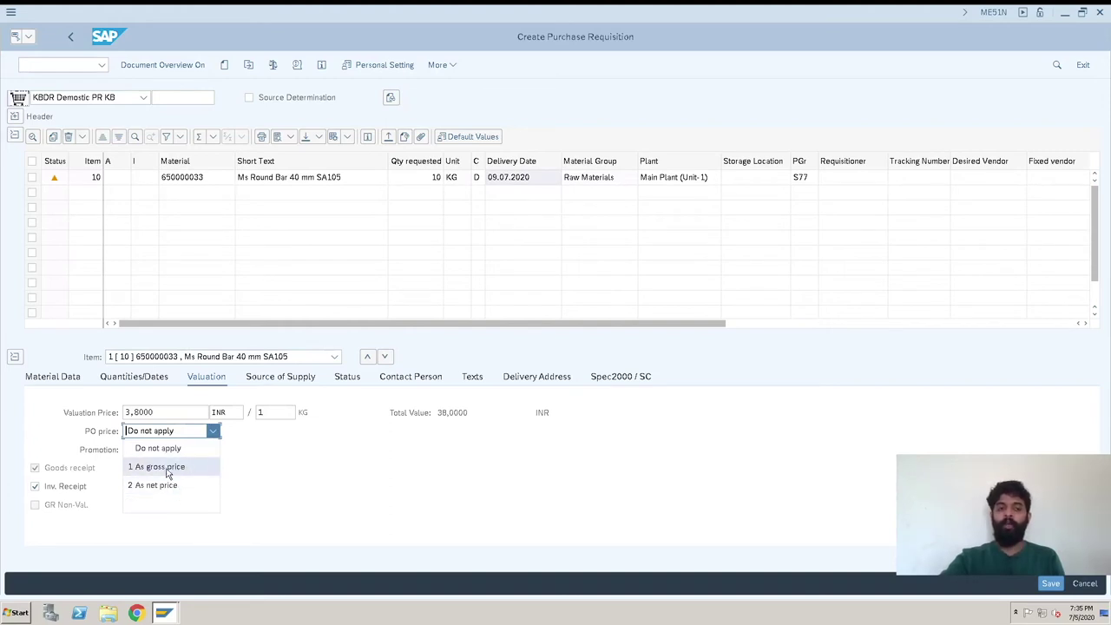
left_click(244, 474)
left_click(171, 411)
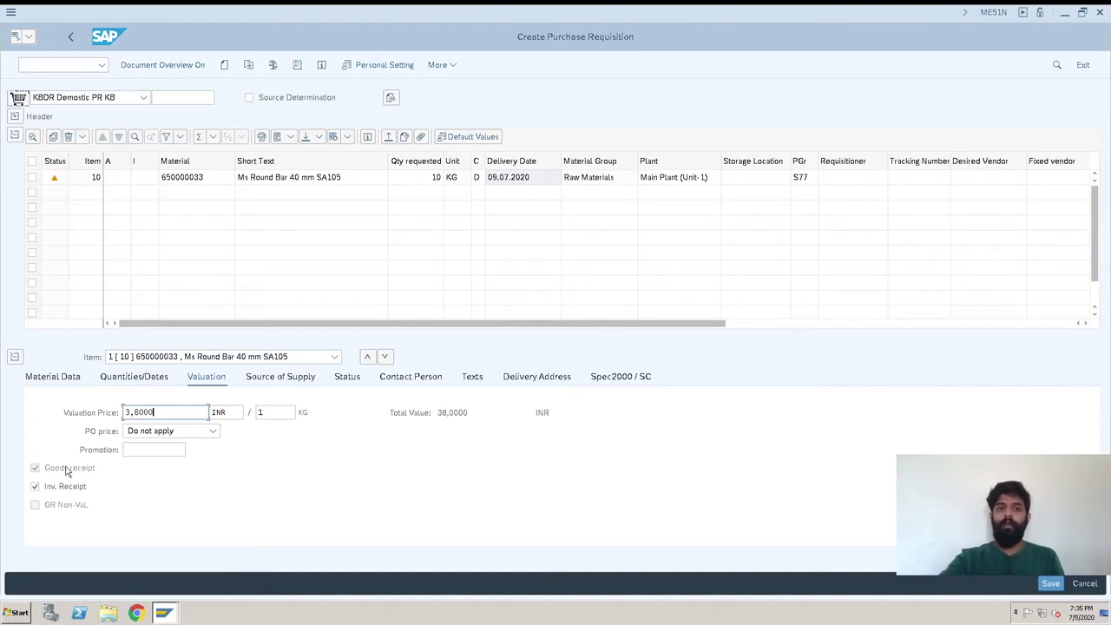
left_click(37, 473)
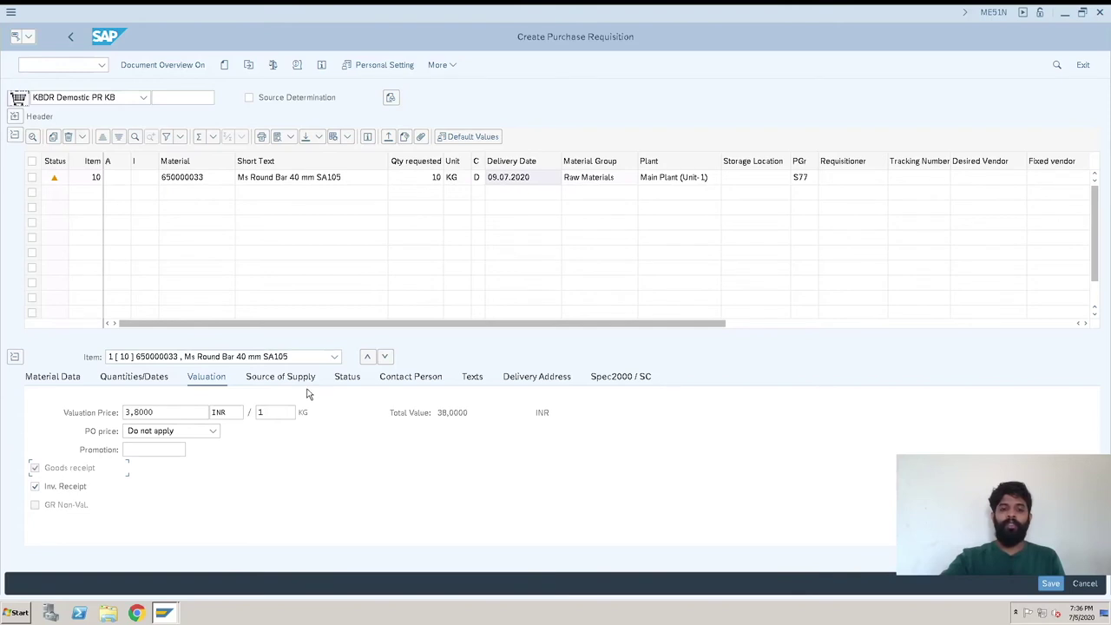
Examine the item's source of supply fields: agreement with its search help, fixed vendor, info record, desired supplier and supplier material number
left_click(276, 387)
left_click(176, 412)
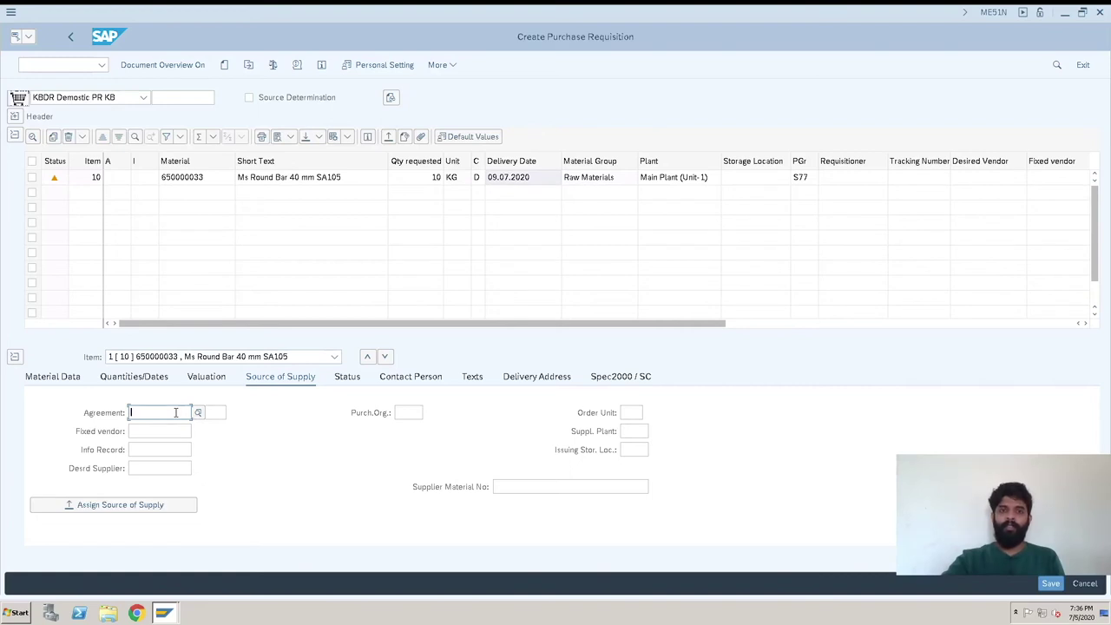
left_click(198, 414)
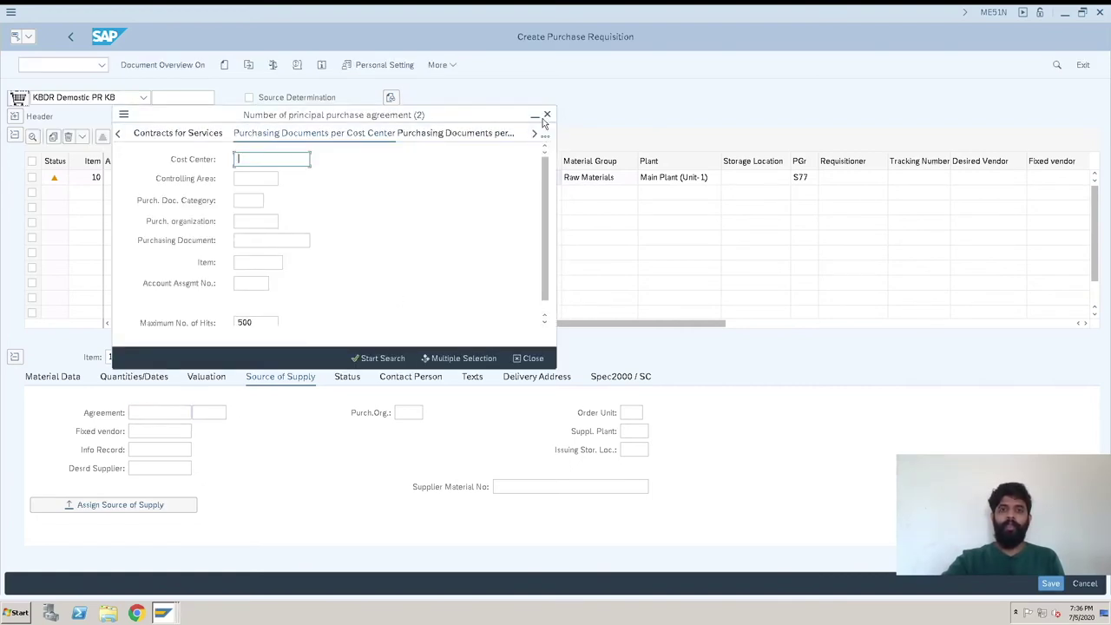
key("Escape")
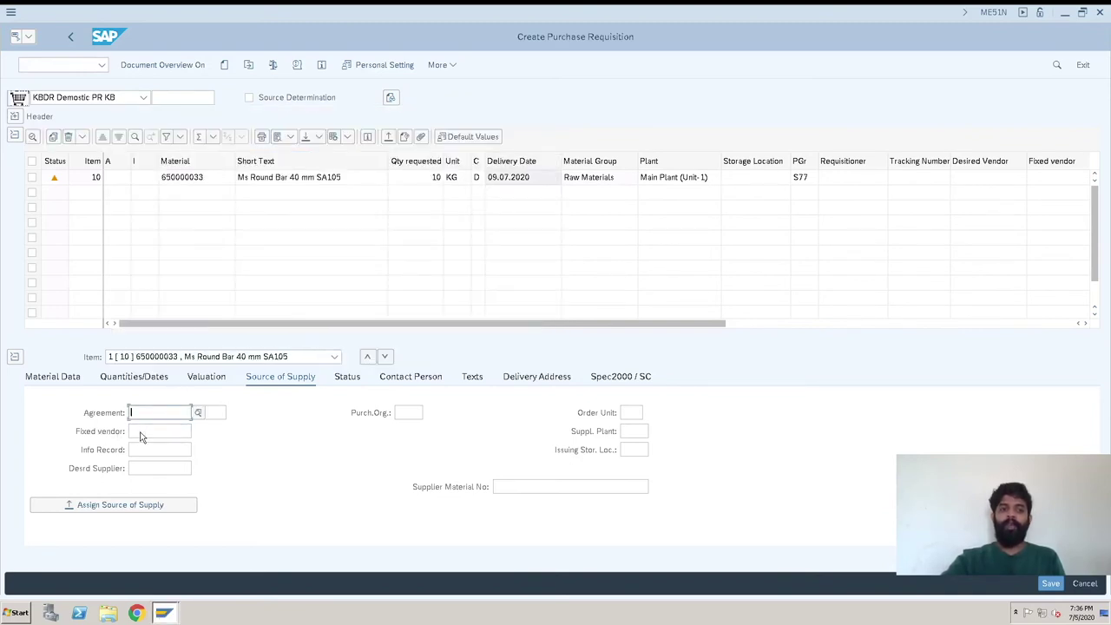
left_click(140, 431)
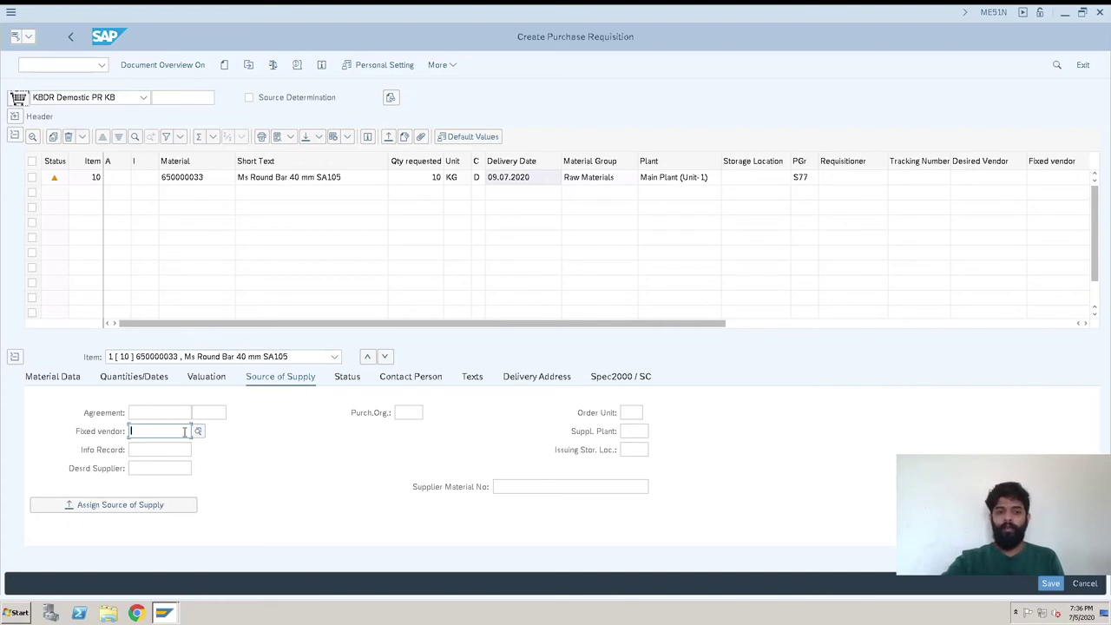
left_click(154, 450)
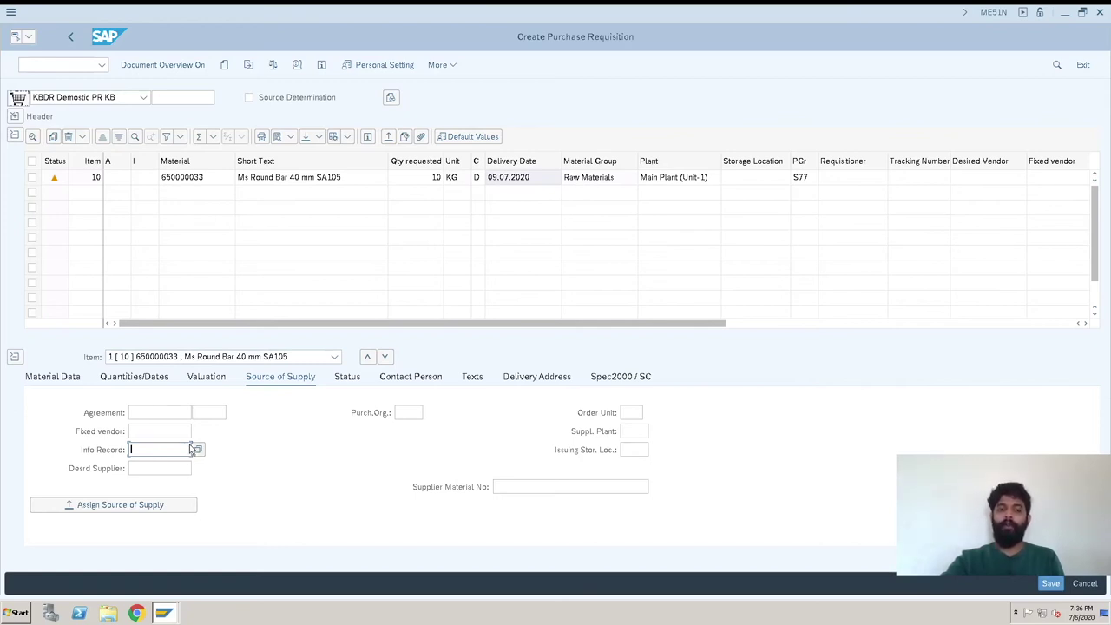
left_click(150, 469)
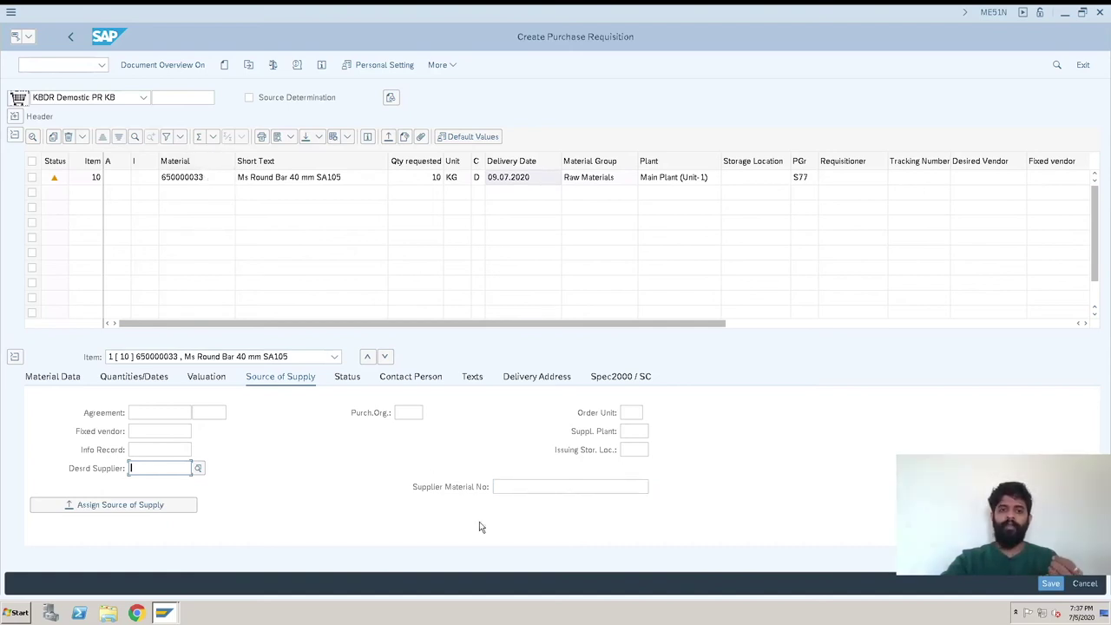
left_click(514, 484)
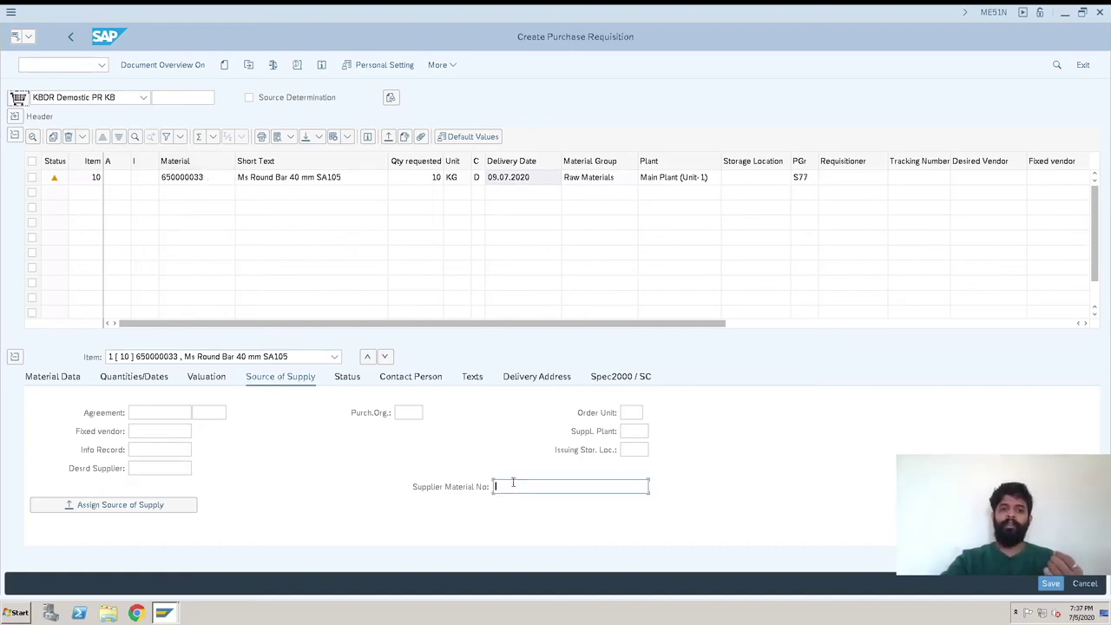
Examine the item's status data and the available processing status options
left_click(347, 378)
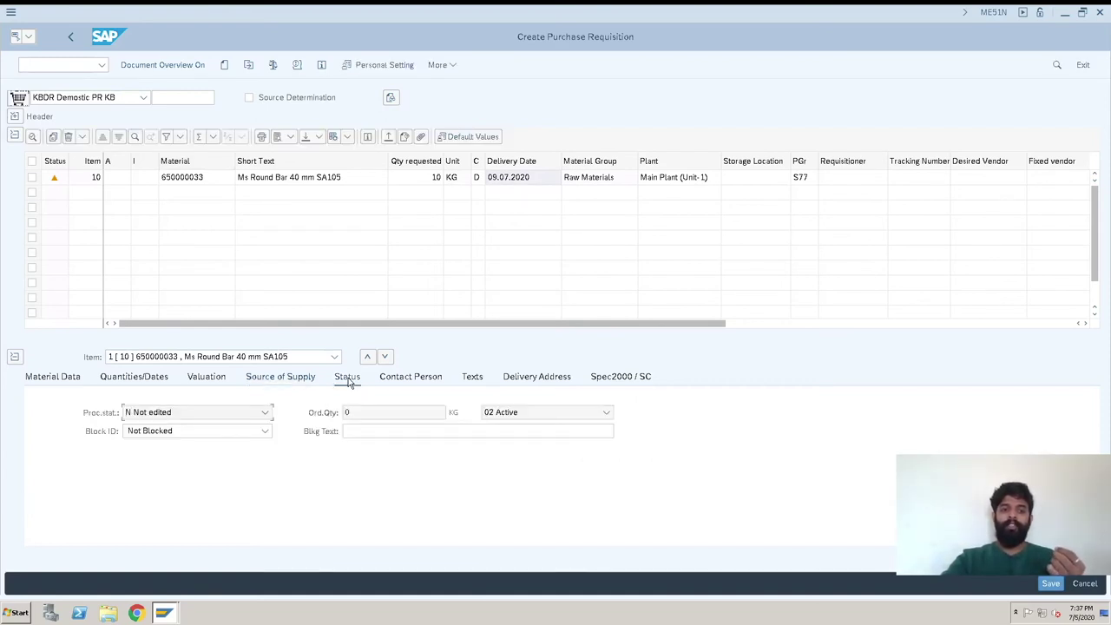
left_click(265, 412)
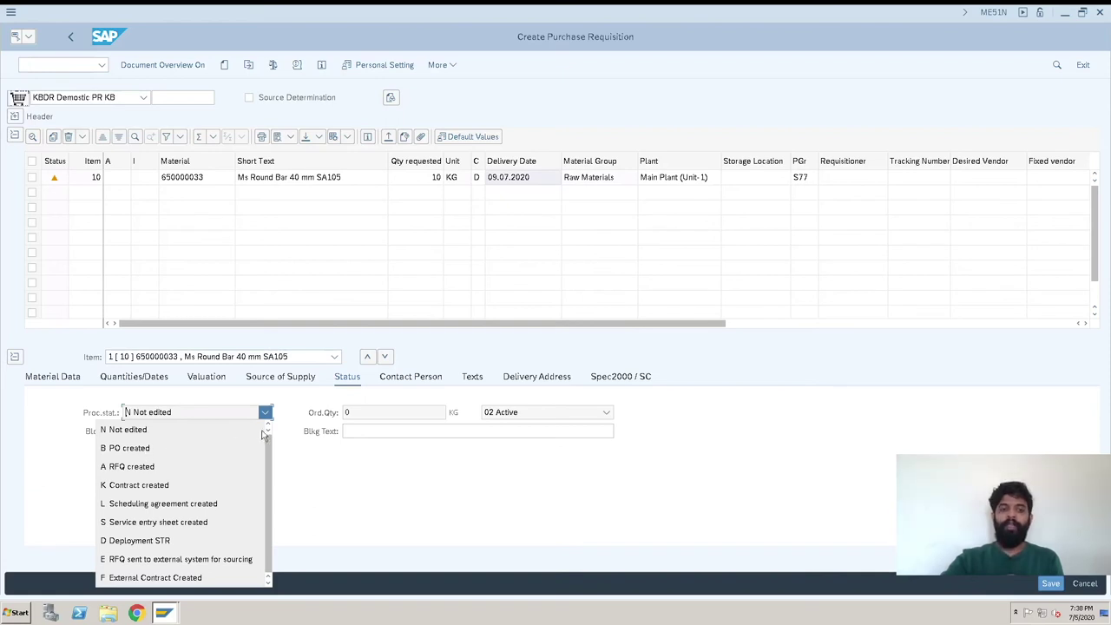
left_click(340, 482)
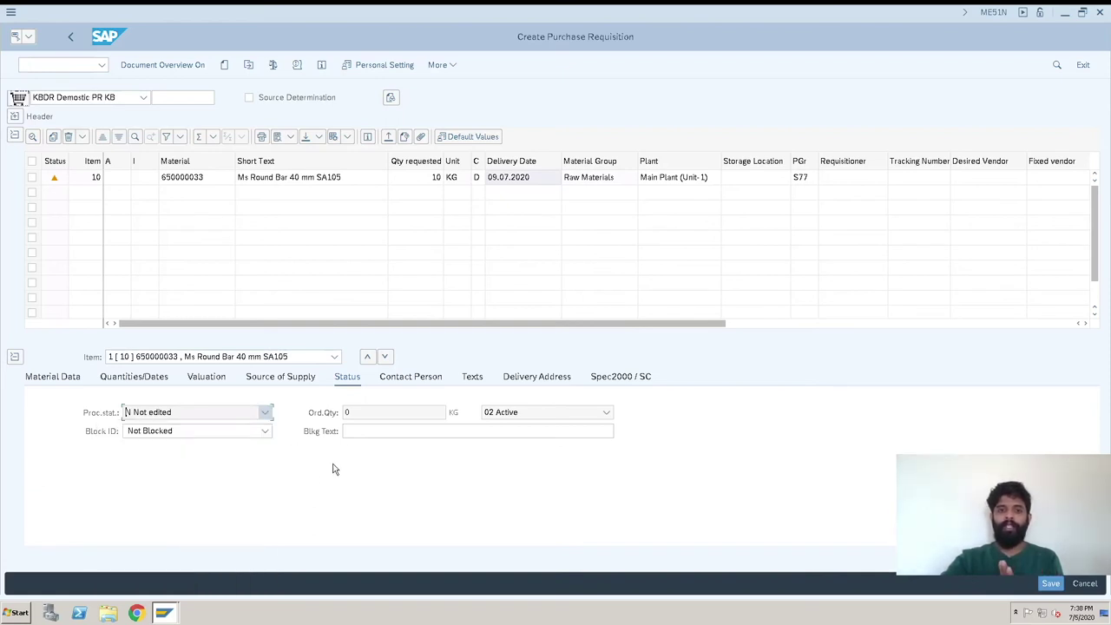
left_click(266, 413)
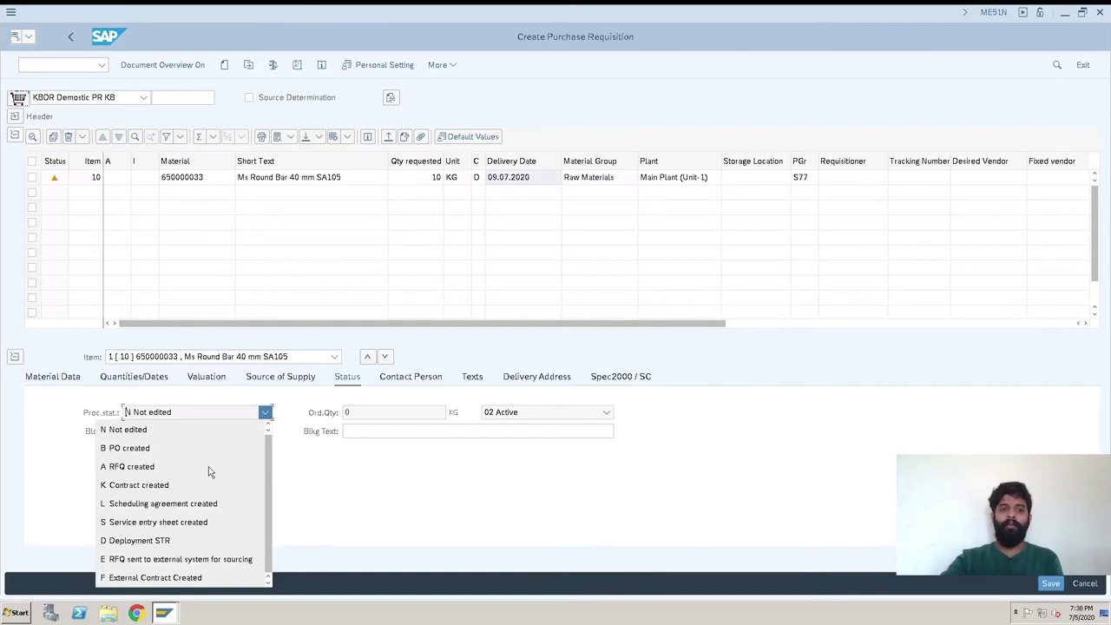
left_click(370, 490)
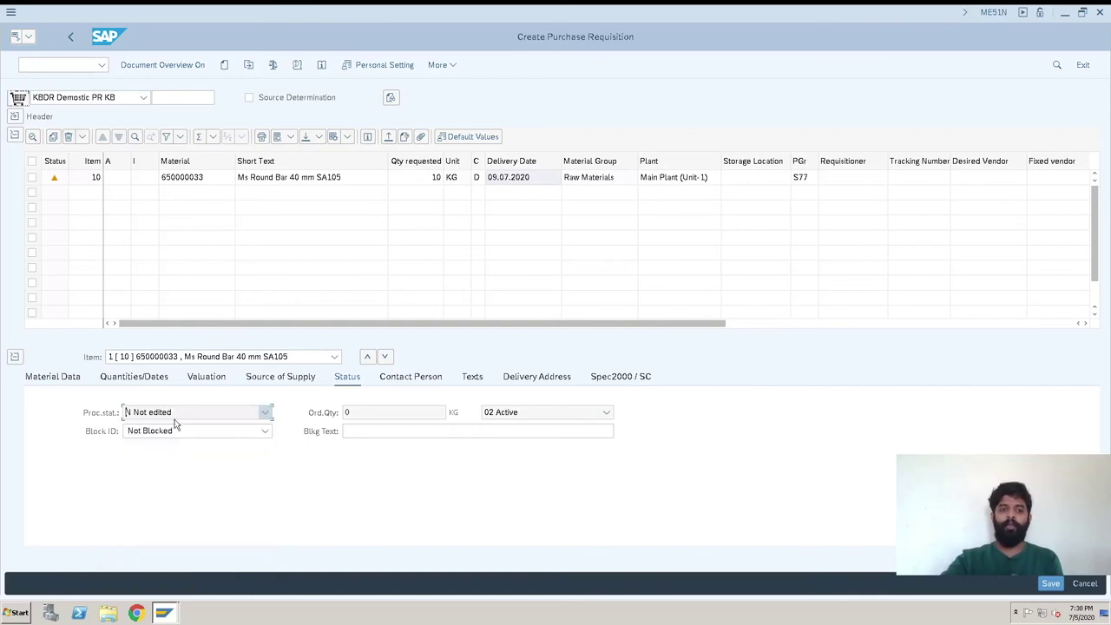
left_click(265, 414)
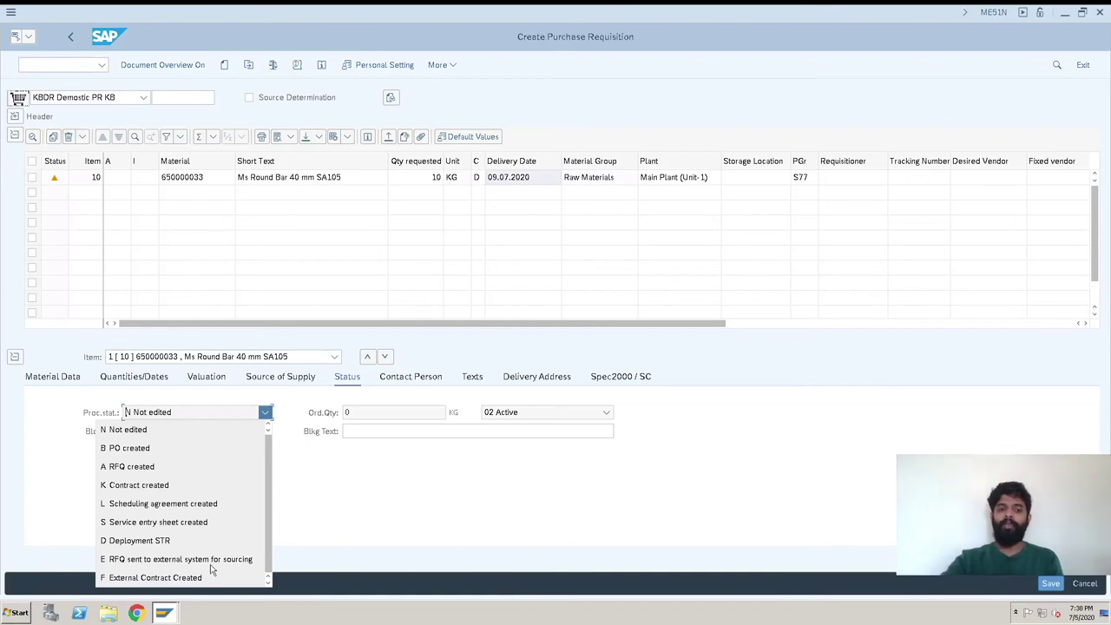
left_click(346, 504)
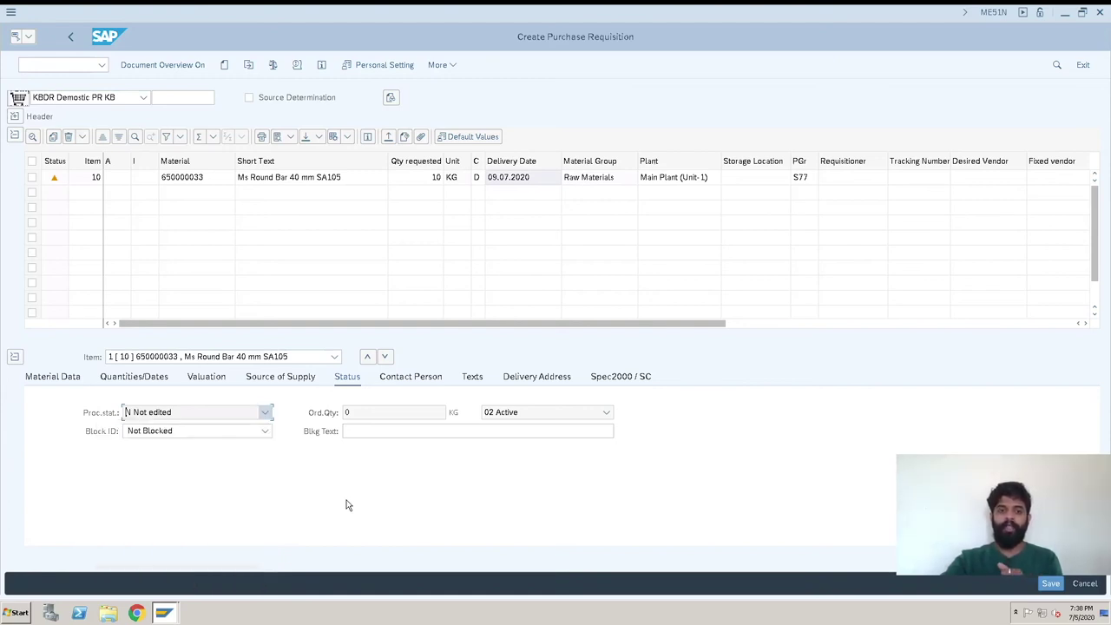
Check the item's blocking indicator options and the blocking text field
left_click(161, 439)
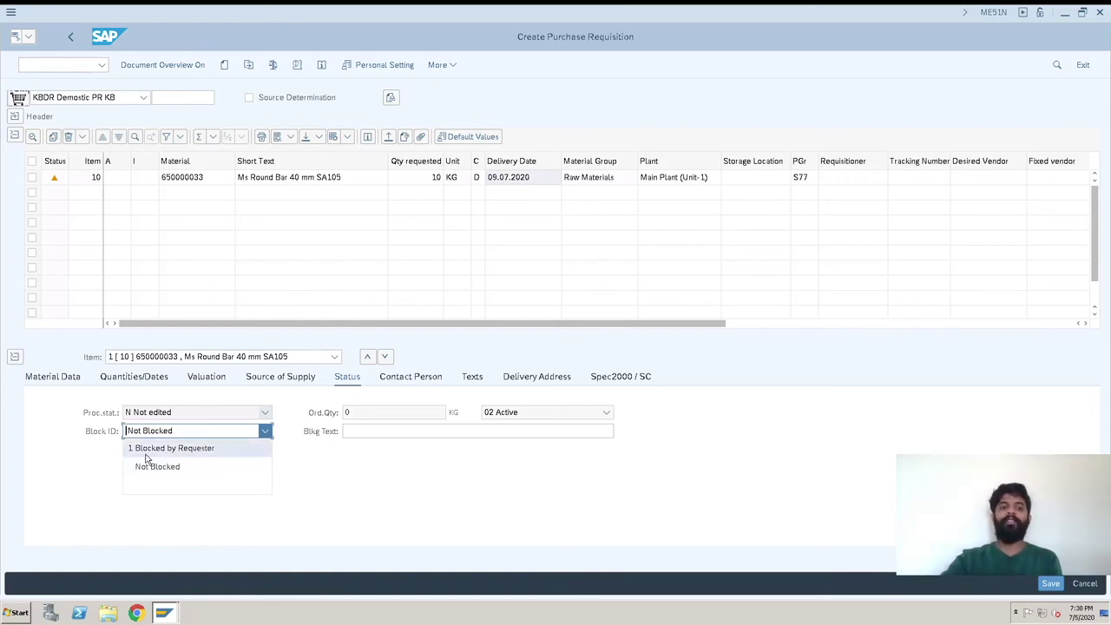
left_click(368, 459)
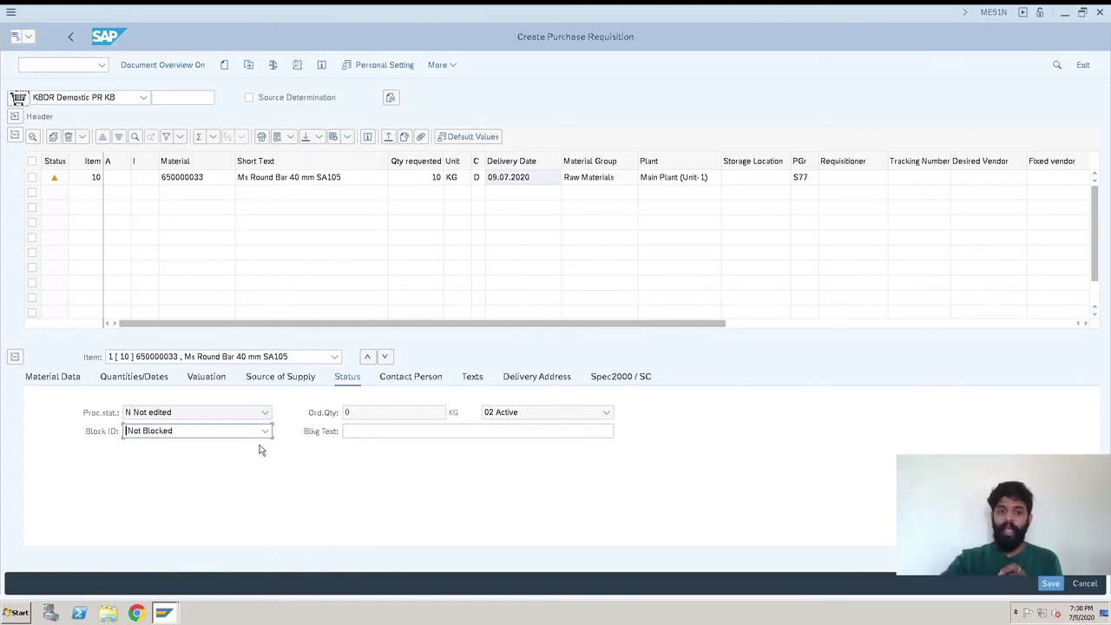
left_click(349, 432)
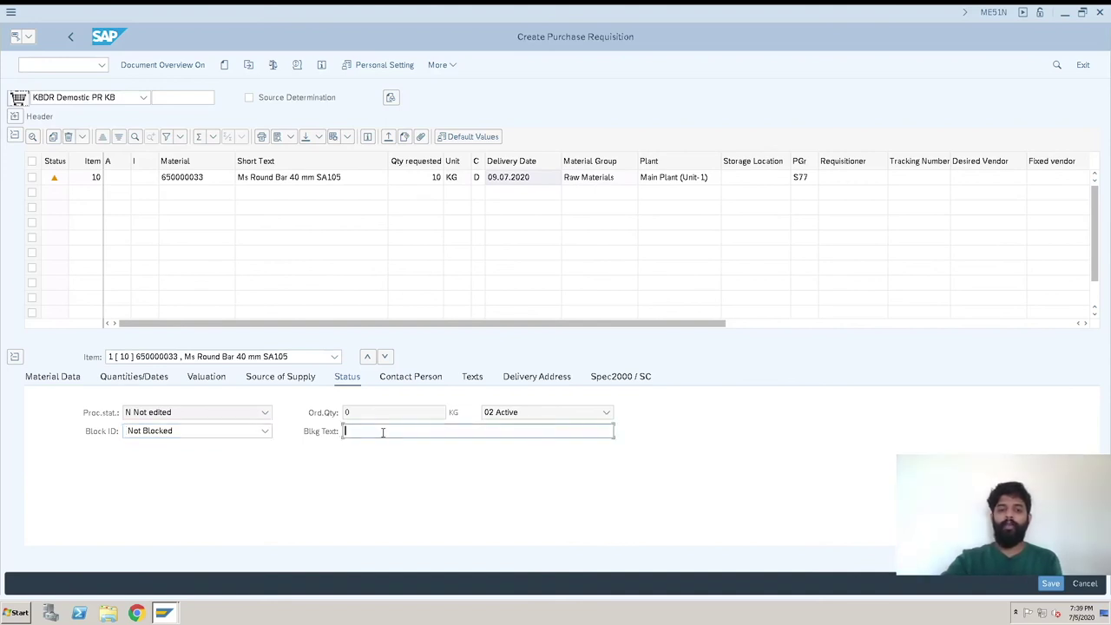
Examine the item's contact person data: created by, creation indicator options, requisitioner and changed-on date
left_click(413, 380)
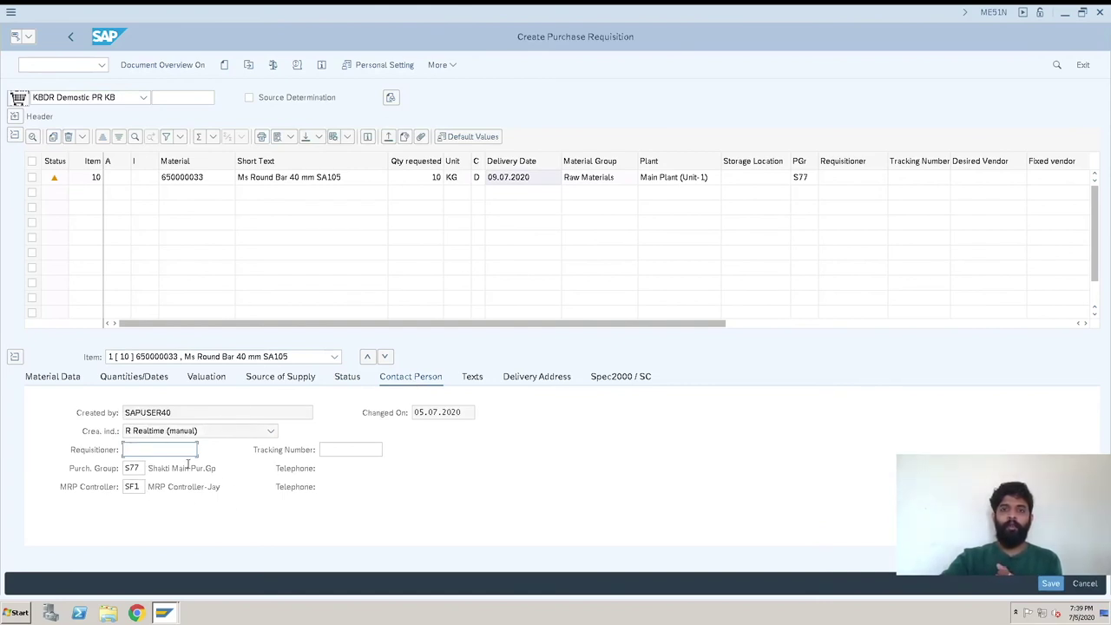
left_click(191, 412)
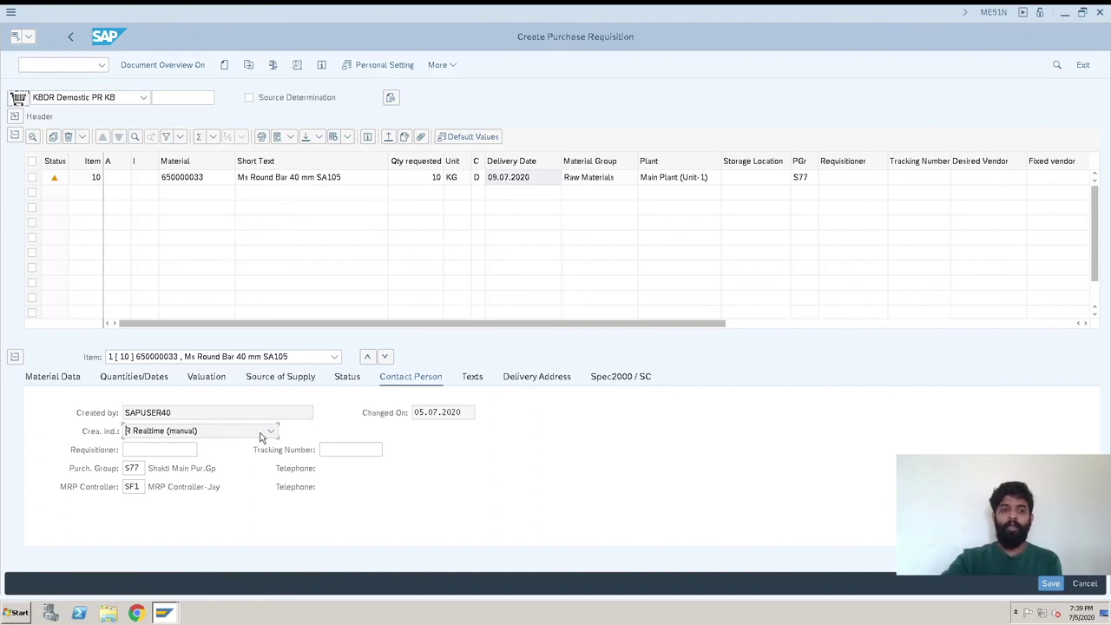
left_click(272, 432)
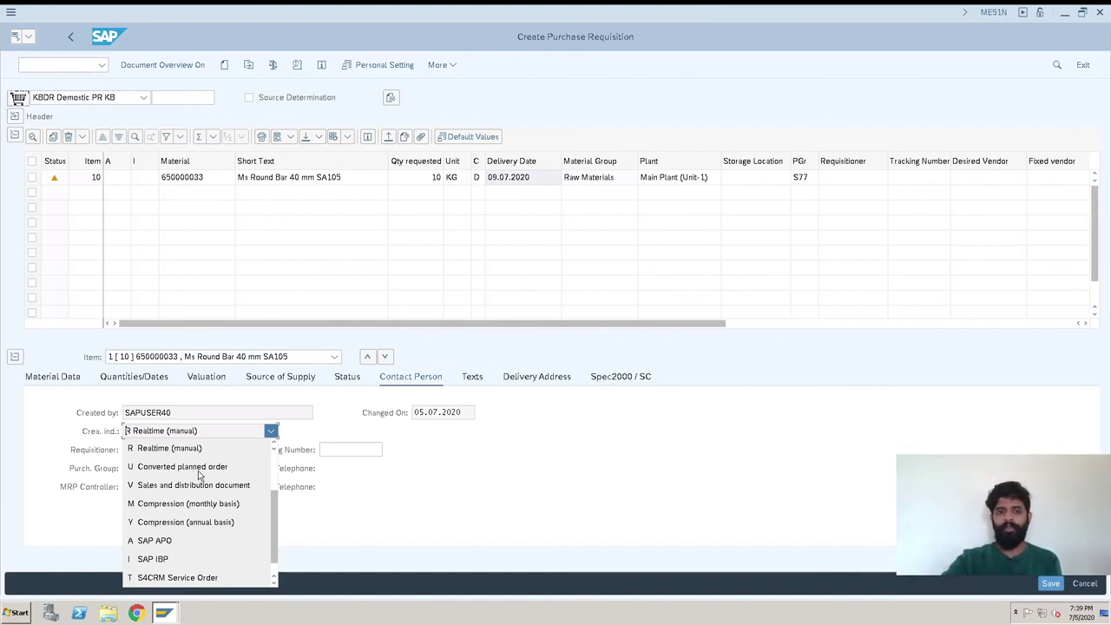
left_click(335, 513)
left_click(158, 451)
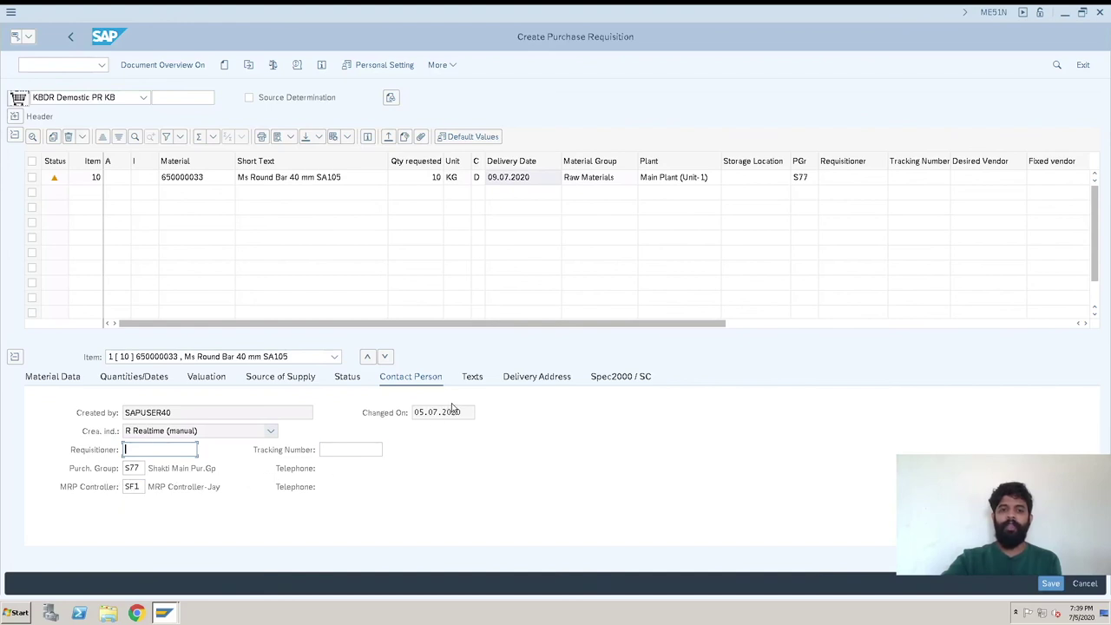
left_click_drag(467, 412, 414, 411)
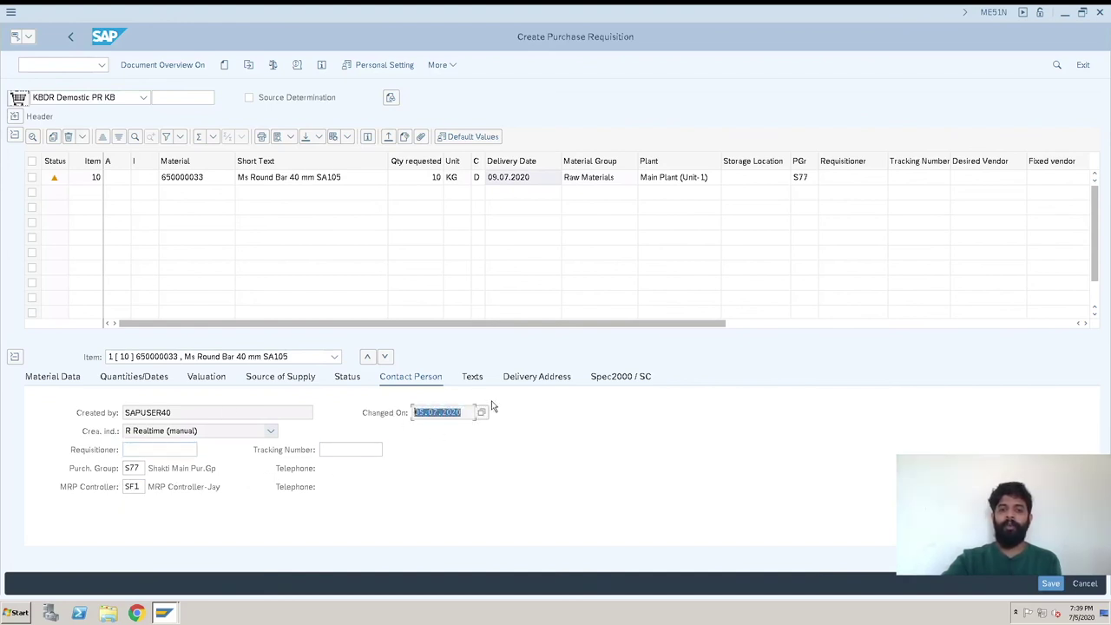
Examine the item's text types (item text, item note, delivery text, material PO text) and the empty text editor
left_click(471, 379)
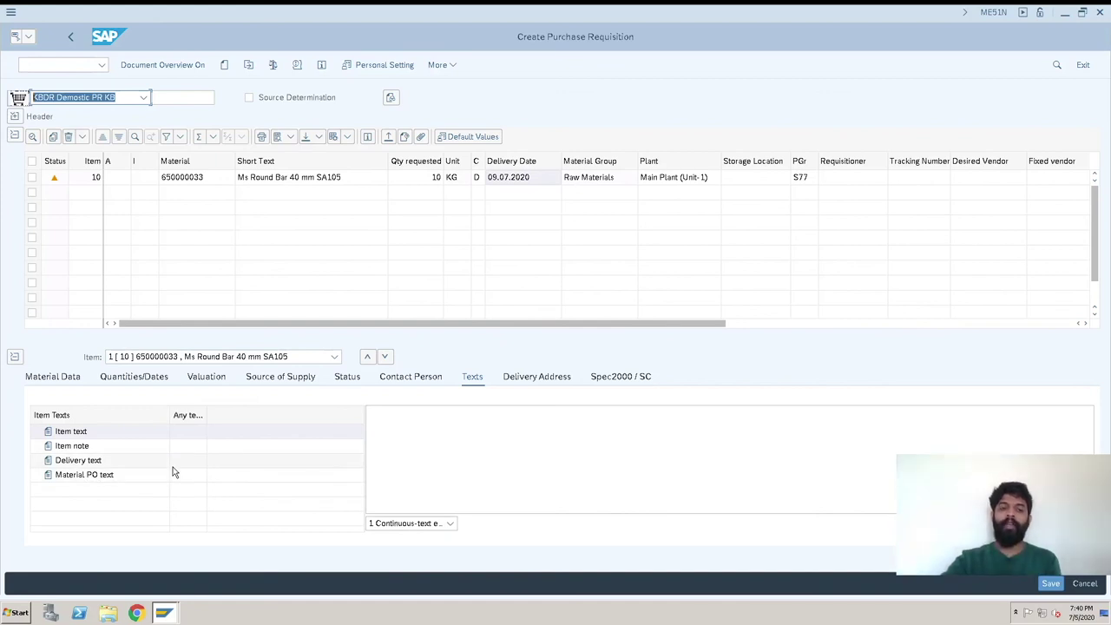
left_click(386, 426)
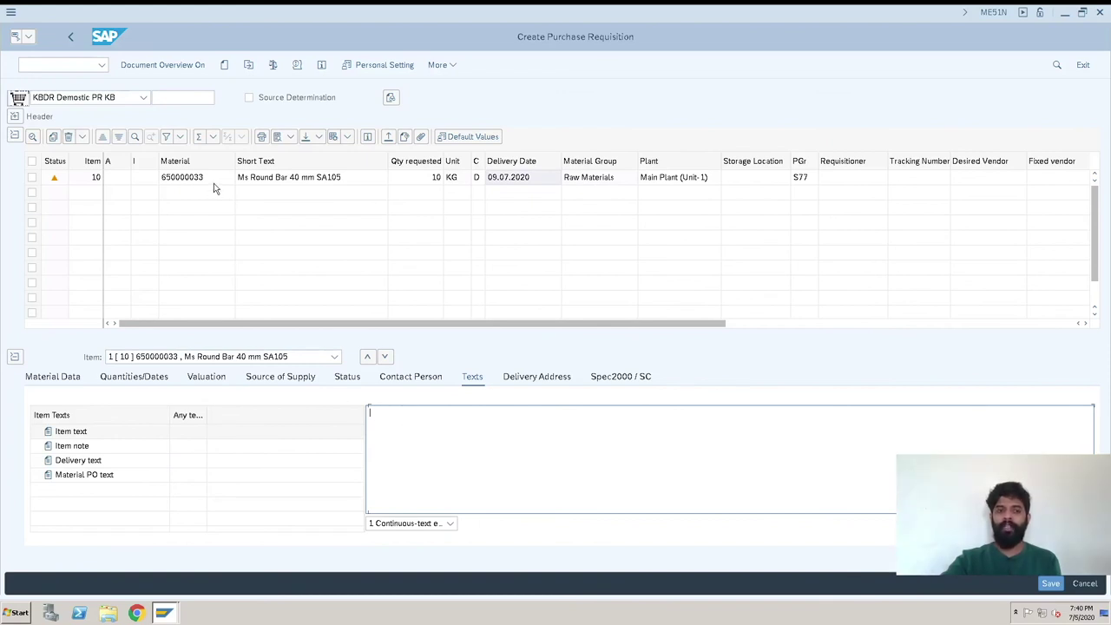
left_click(214, 184)
left_click(423, 434)
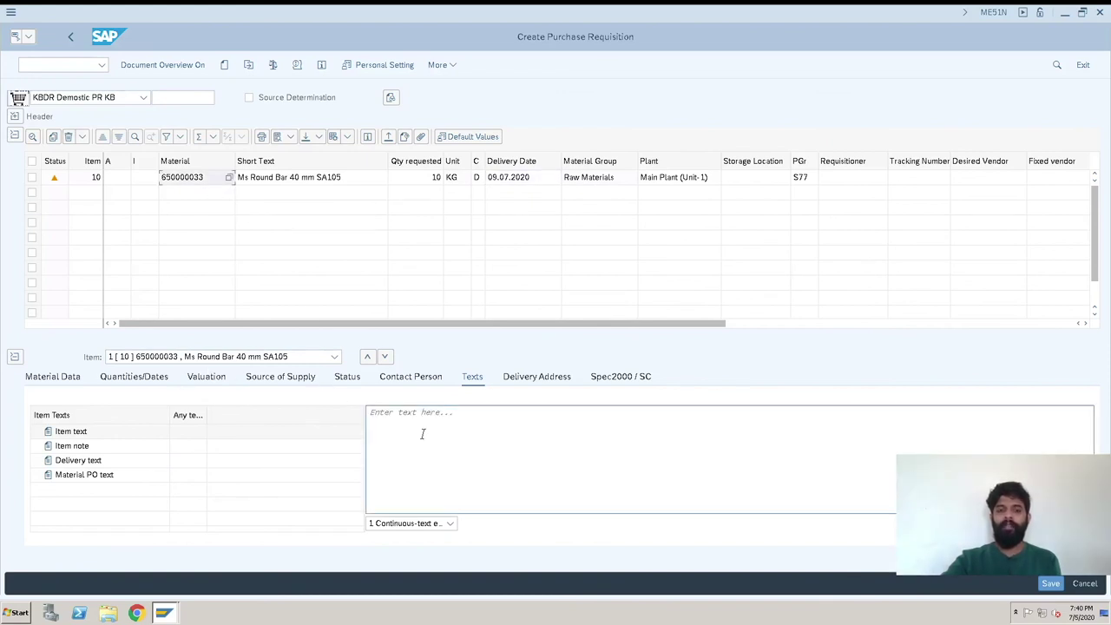
Remove "Shakti Forge" from the second name line of the item's delivery address, leaving "Industries Pvt Ltd"
left_click(525, 382)
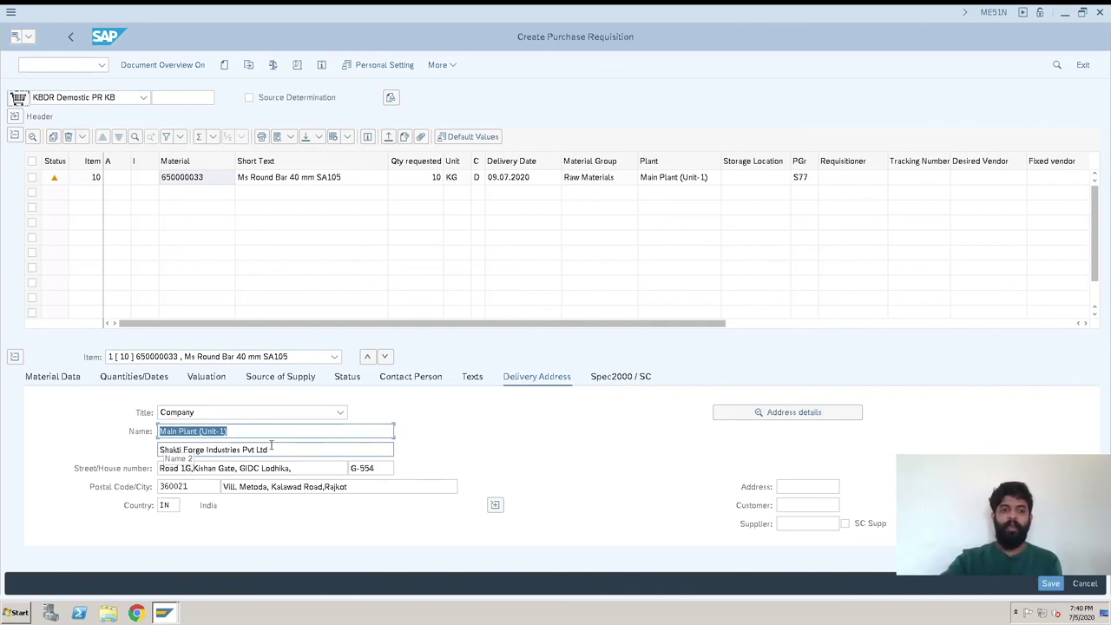
left_click(204, 450)
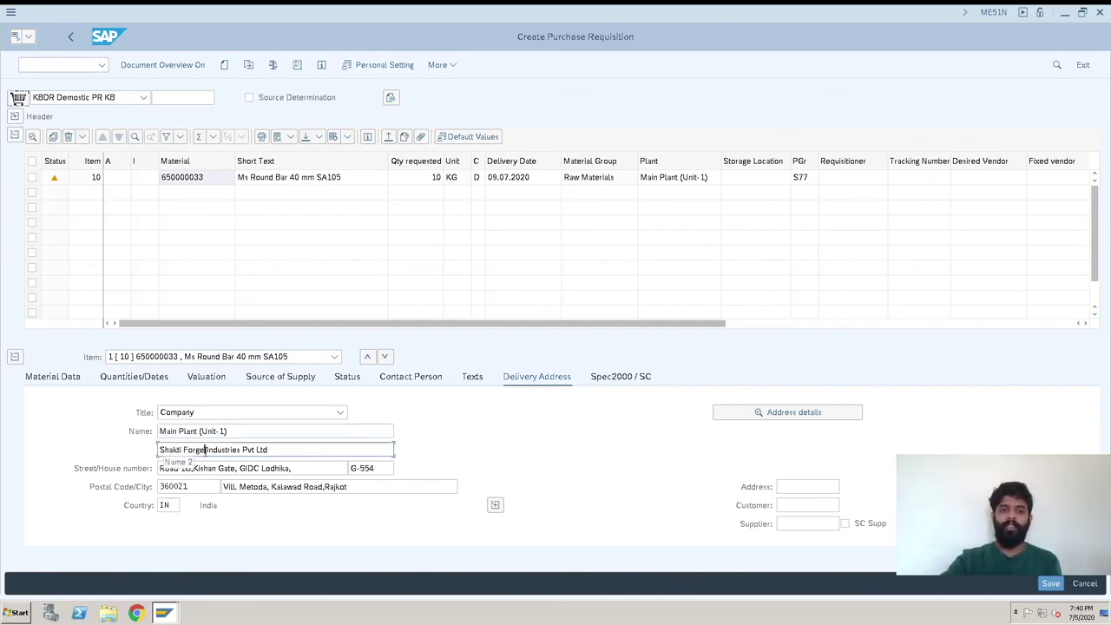
key("BackSpace")
key("BackSpace")
key("BackSpace")
key("BackSpace")
key("BackSpace")
key("BackSpace")
key("BackSpace")
key("BackSpace")
key("BackSpace")
key("BackSpace")
key("BackSpace")
key("BackSpace")
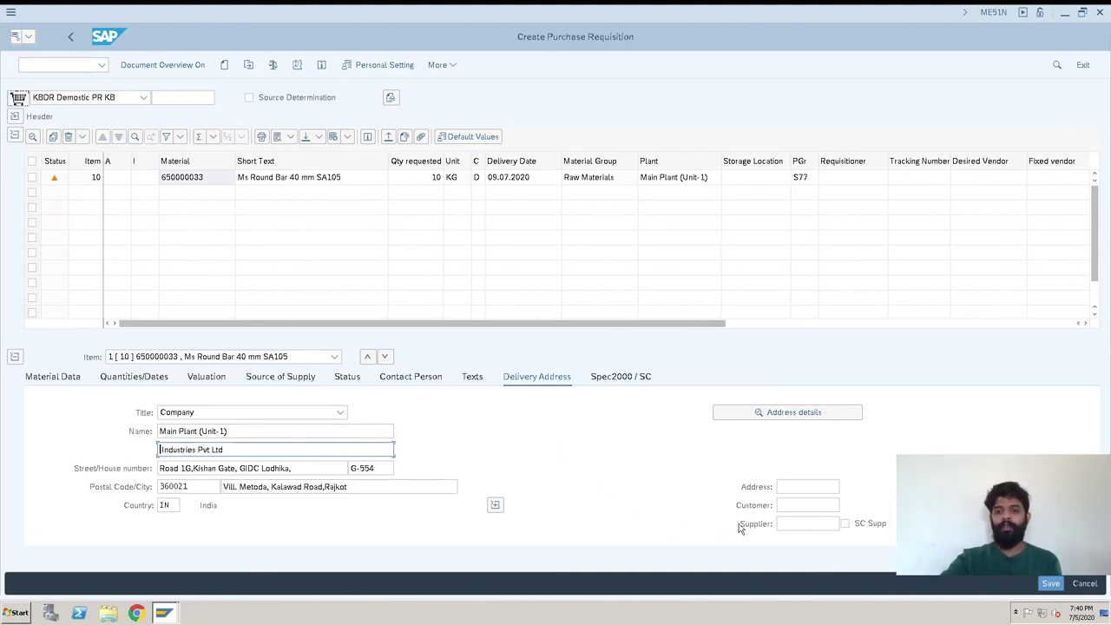
Mark the delivery address as a subcontracting supplier (SC Supp) and check the supplier and customer fields
left_click(845, 524)
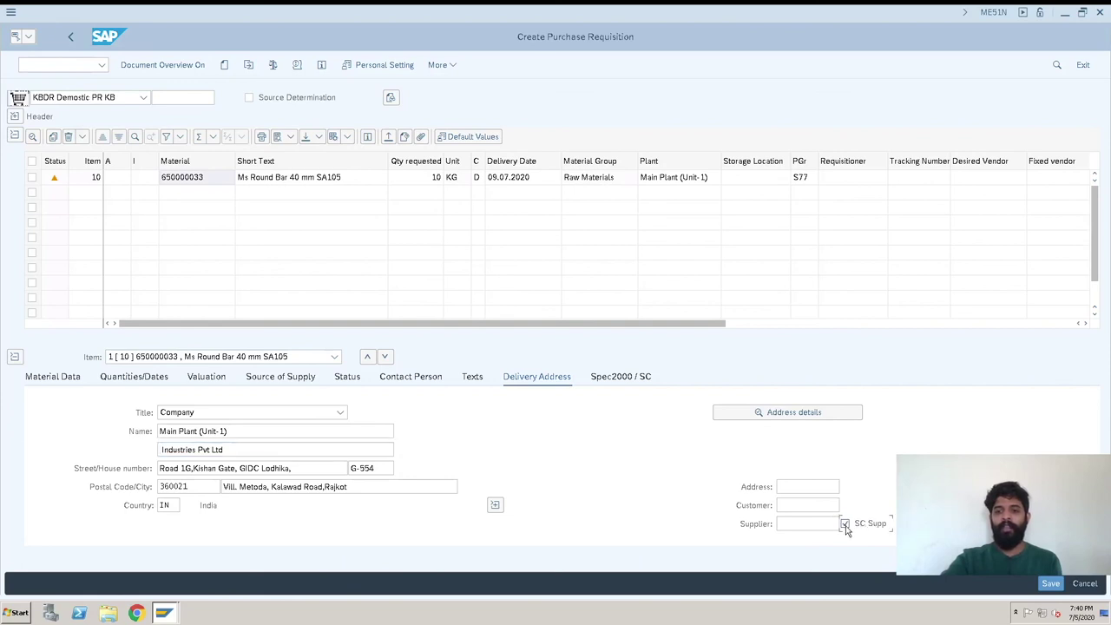
left_click(808, 525)
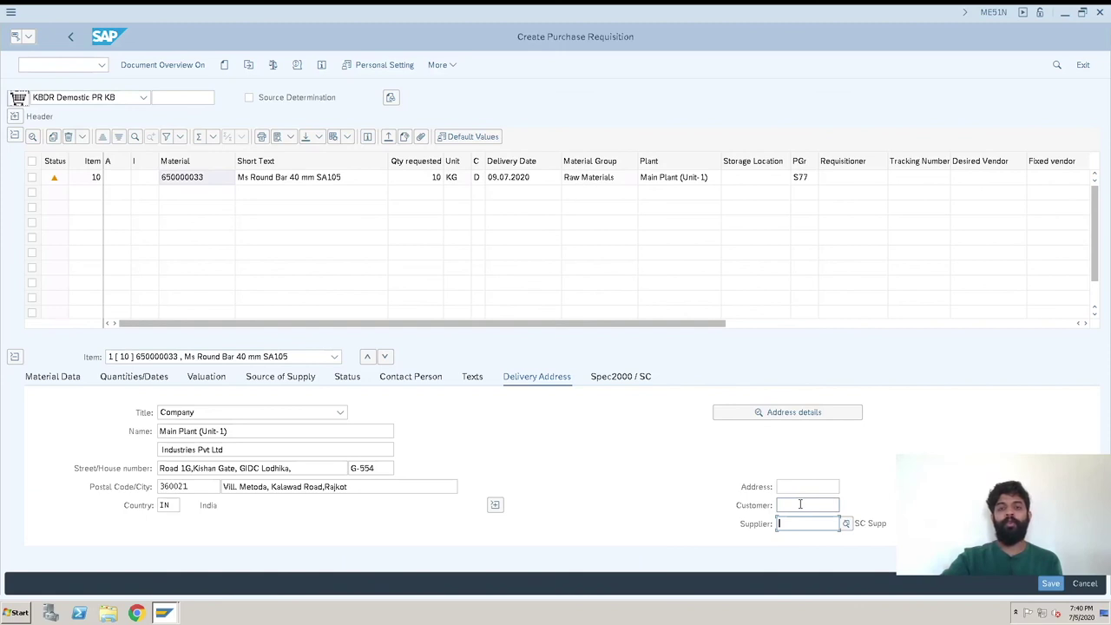
left_click(800, 504)
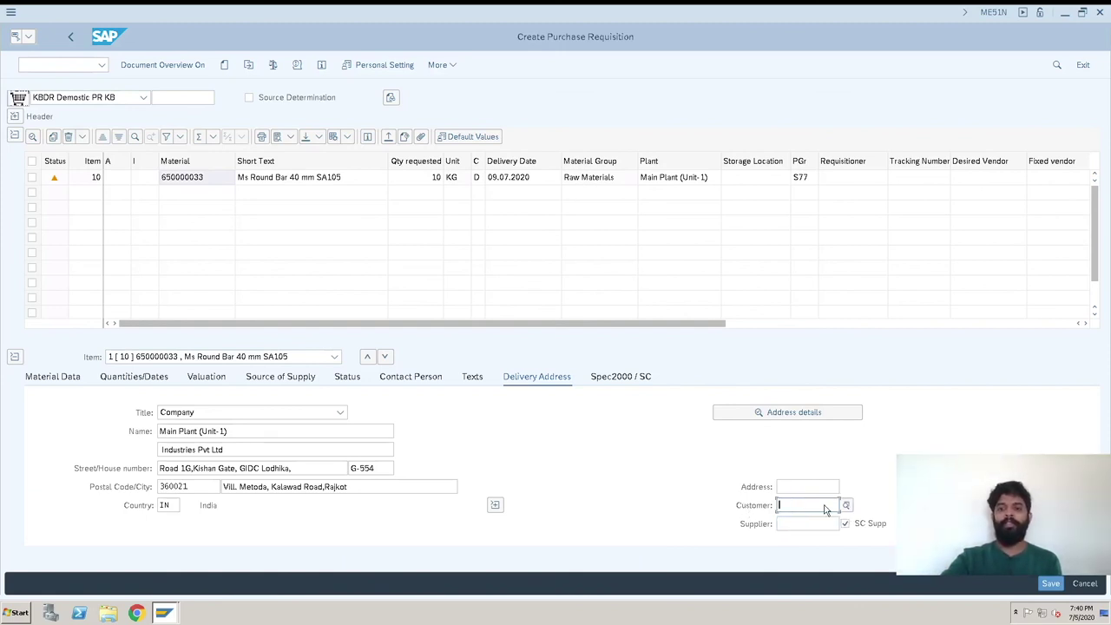